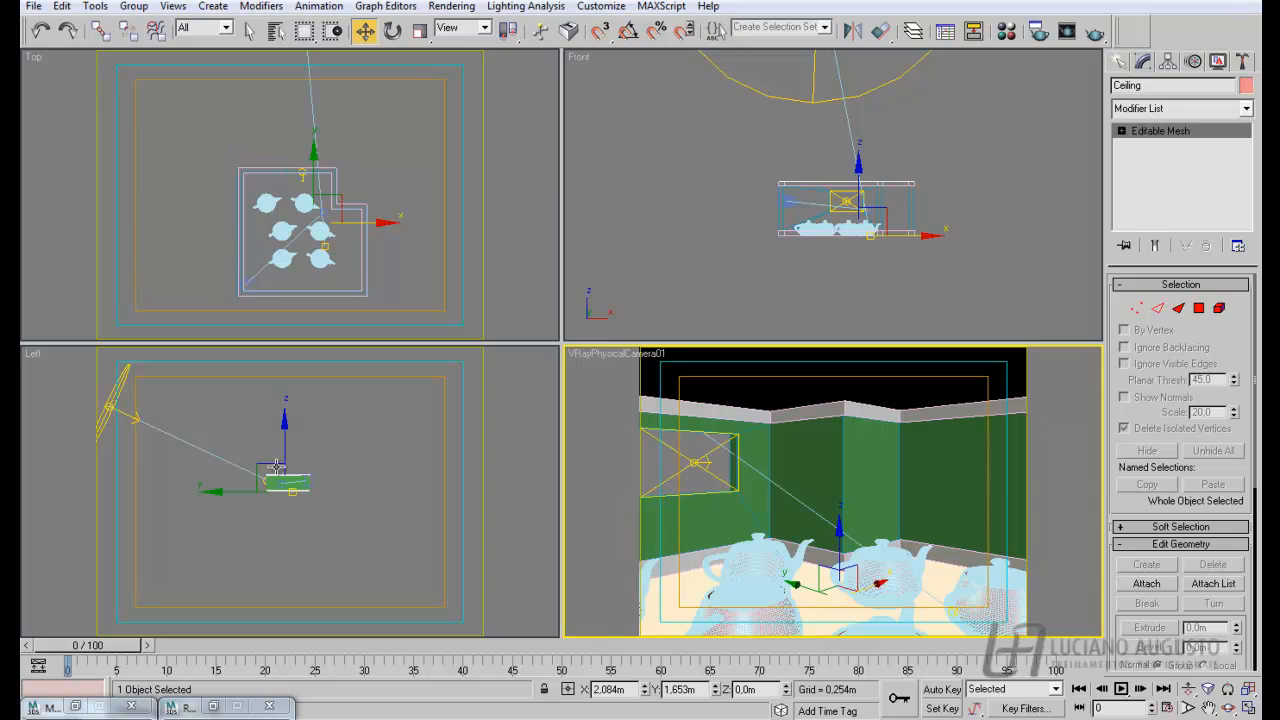
- Select the rectangular VRay light and the physical camera in the Front view, and check the VRay camera types available for creation
{"action": "left_click", "coordinate": [848, 202]}
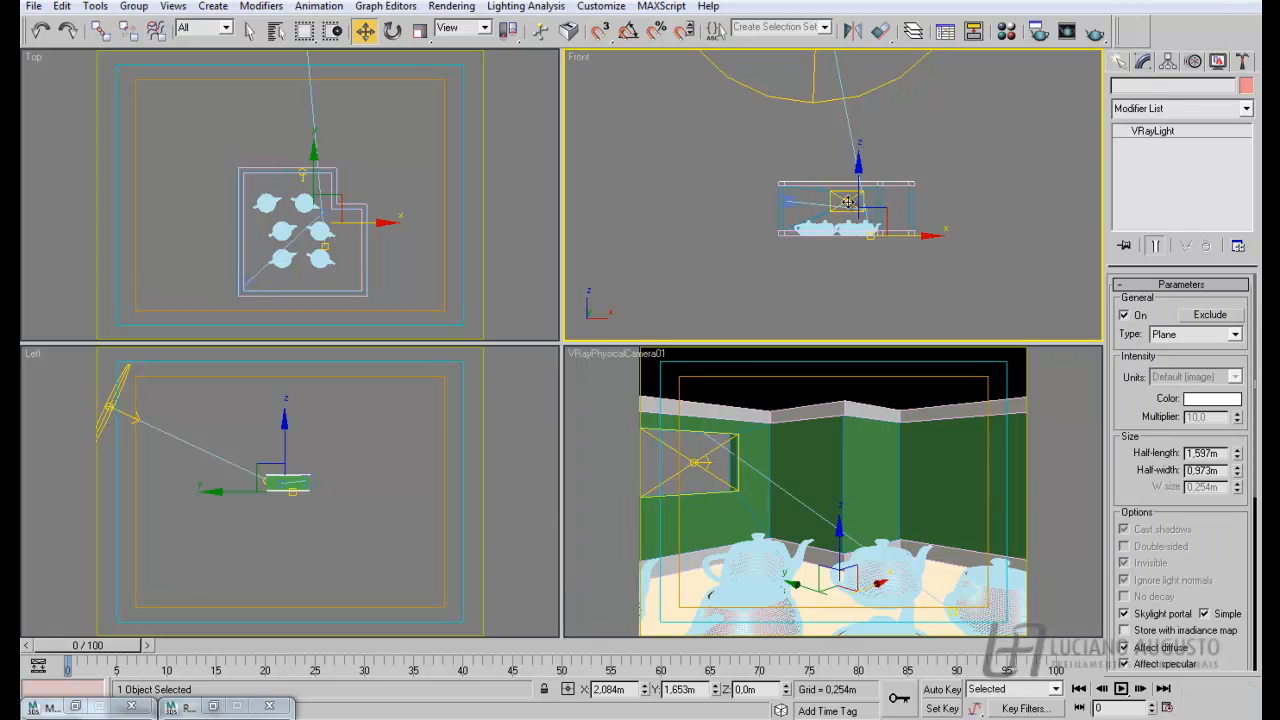
{"action": "left_click", "coordinate": [848, 202]}
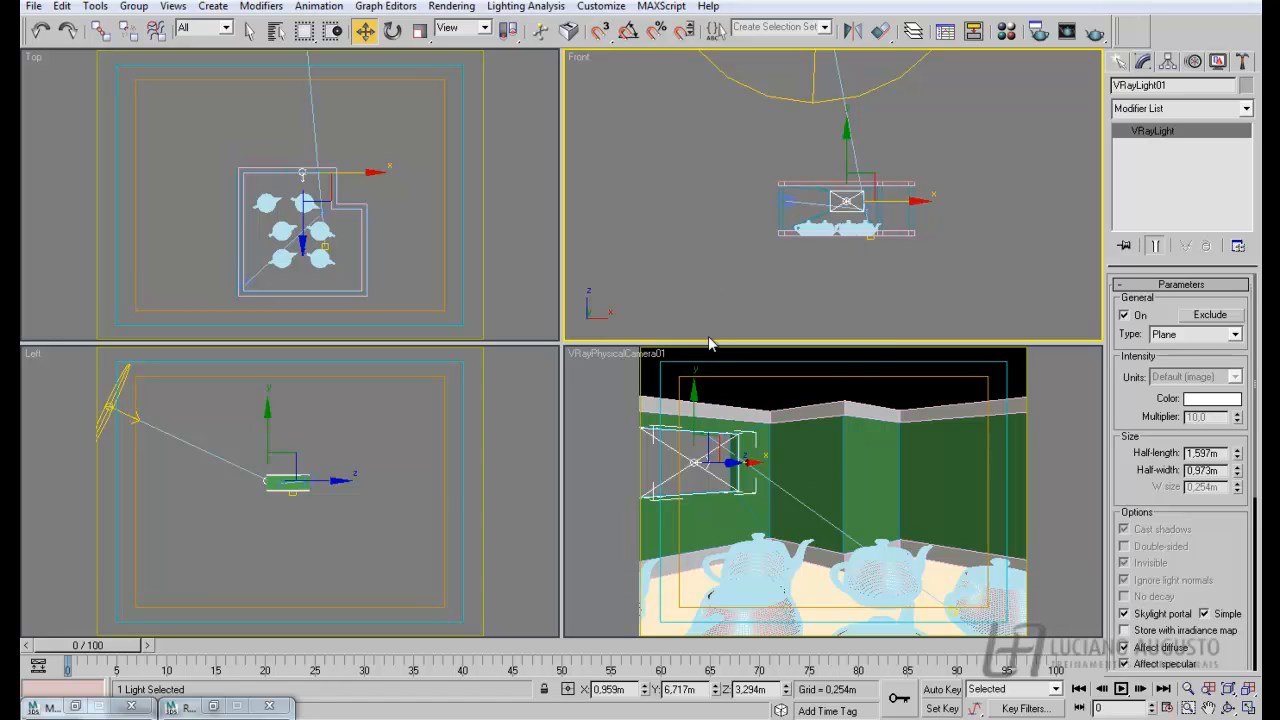
{"action": "left_click", "coordinate": [790, 202]}
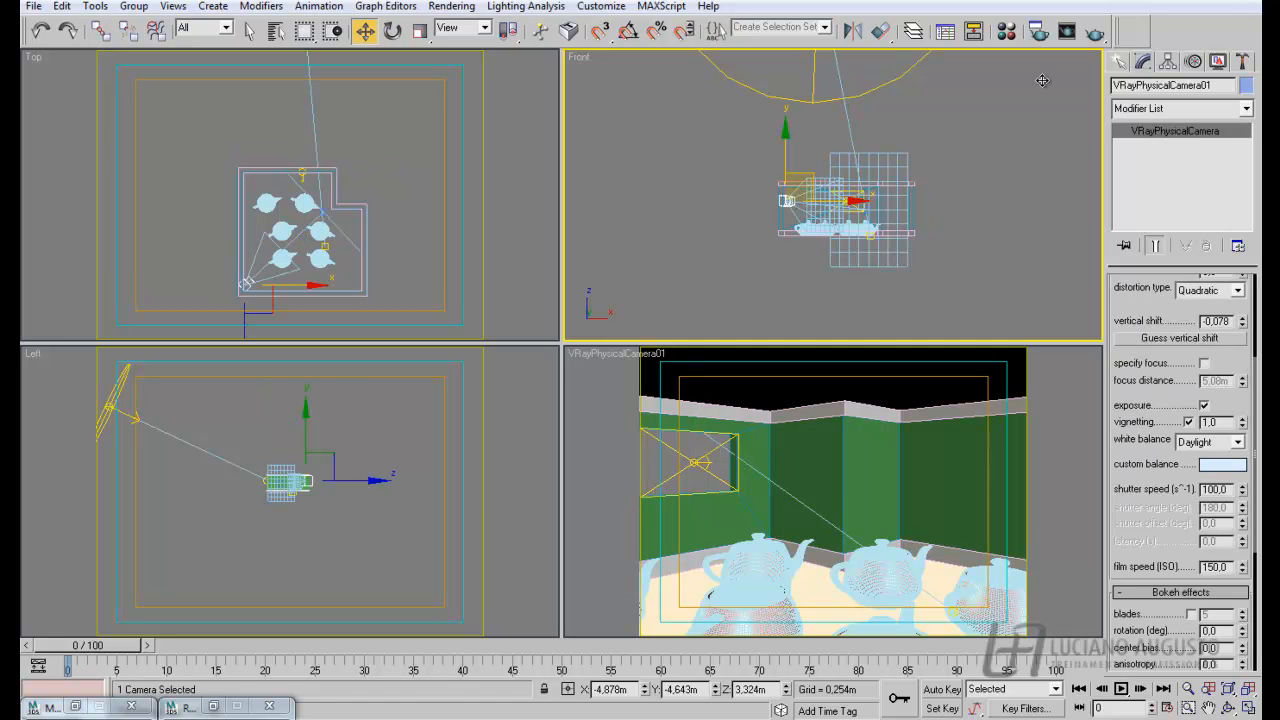
{"action": "left_click", "coordinate": [1120, 63]}
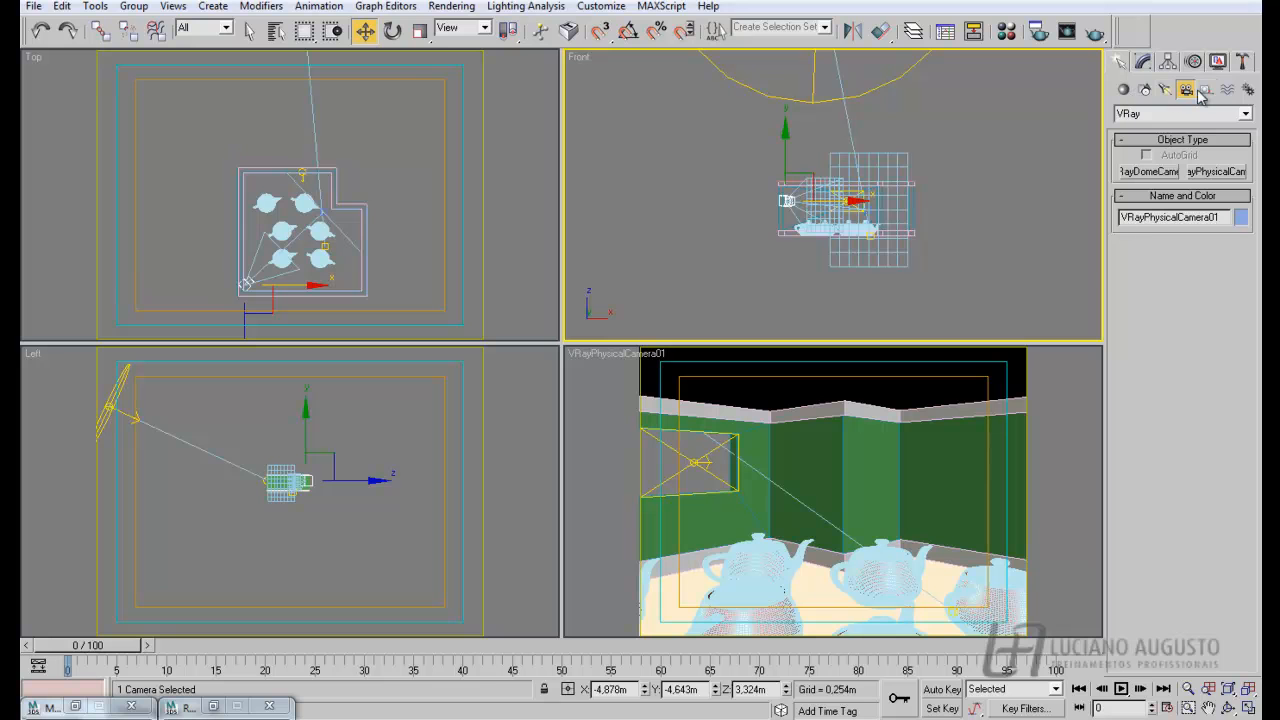
{"action": "left_click", "coordinate": [1244, 117]}
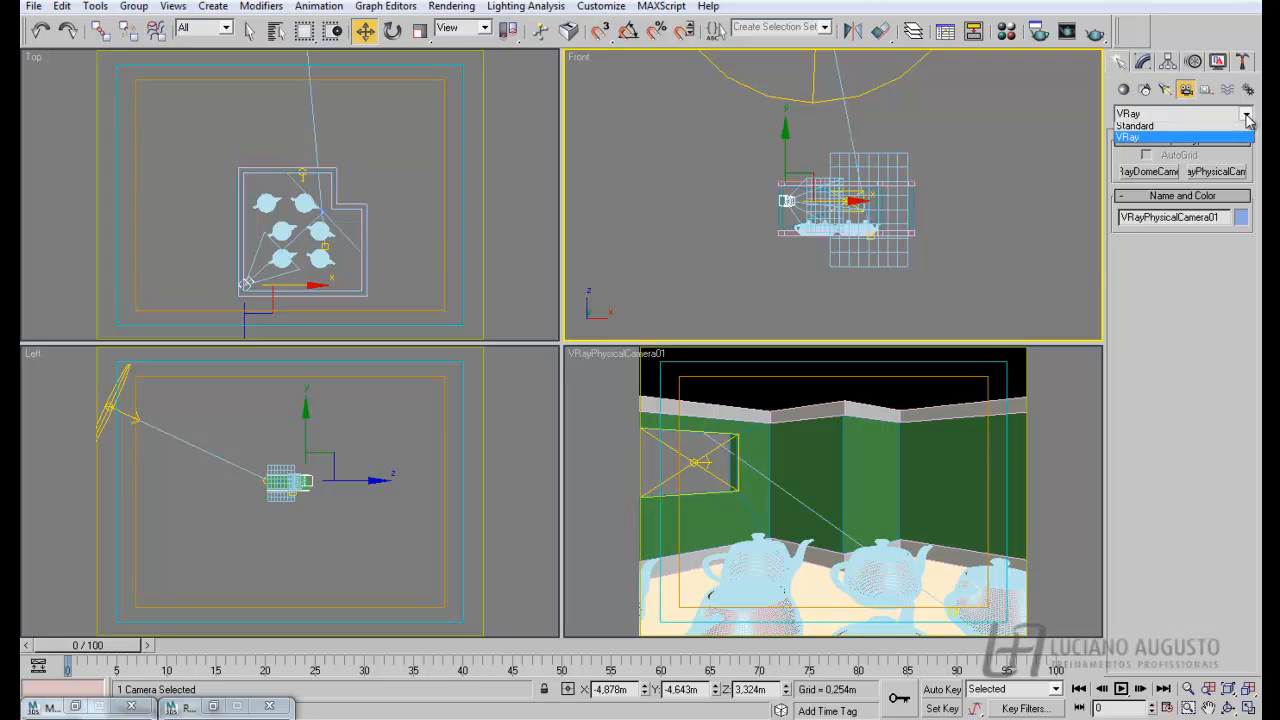
{"action": "left_click", "coordinate": [1128, 140]}
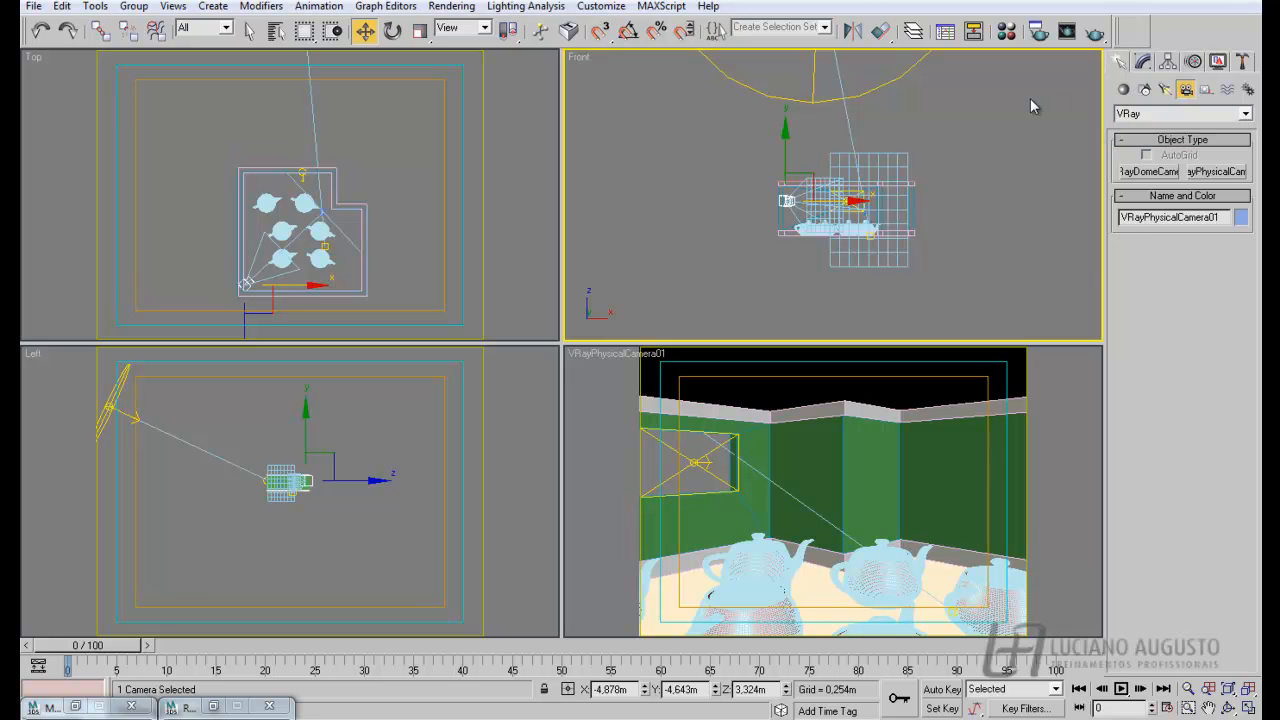
- Examine the physical camera's basic parameters, from camera type and film gate down to shutter speed and film speed
{"action": "left_click", "coordinate": [1143, 62]}
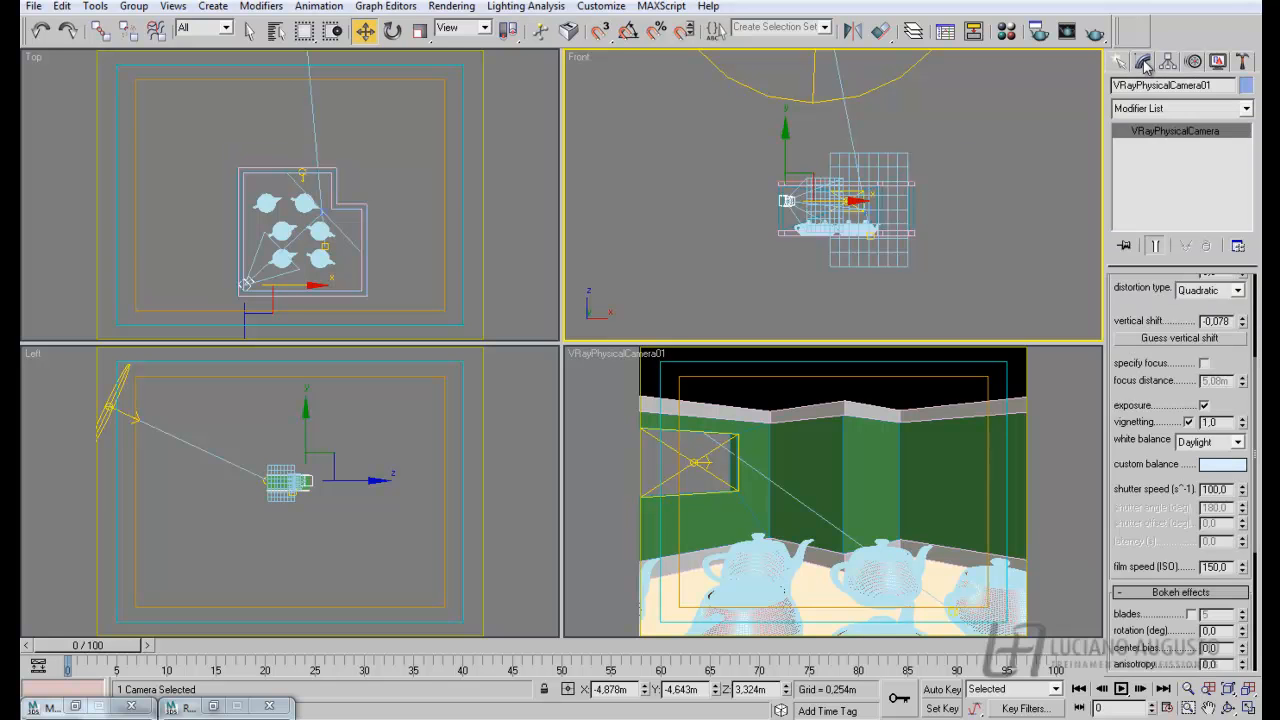
{"action": "scroll", "coordinate": [1157, 304], "scroll_direction": "up", "scroll_amount": 4}
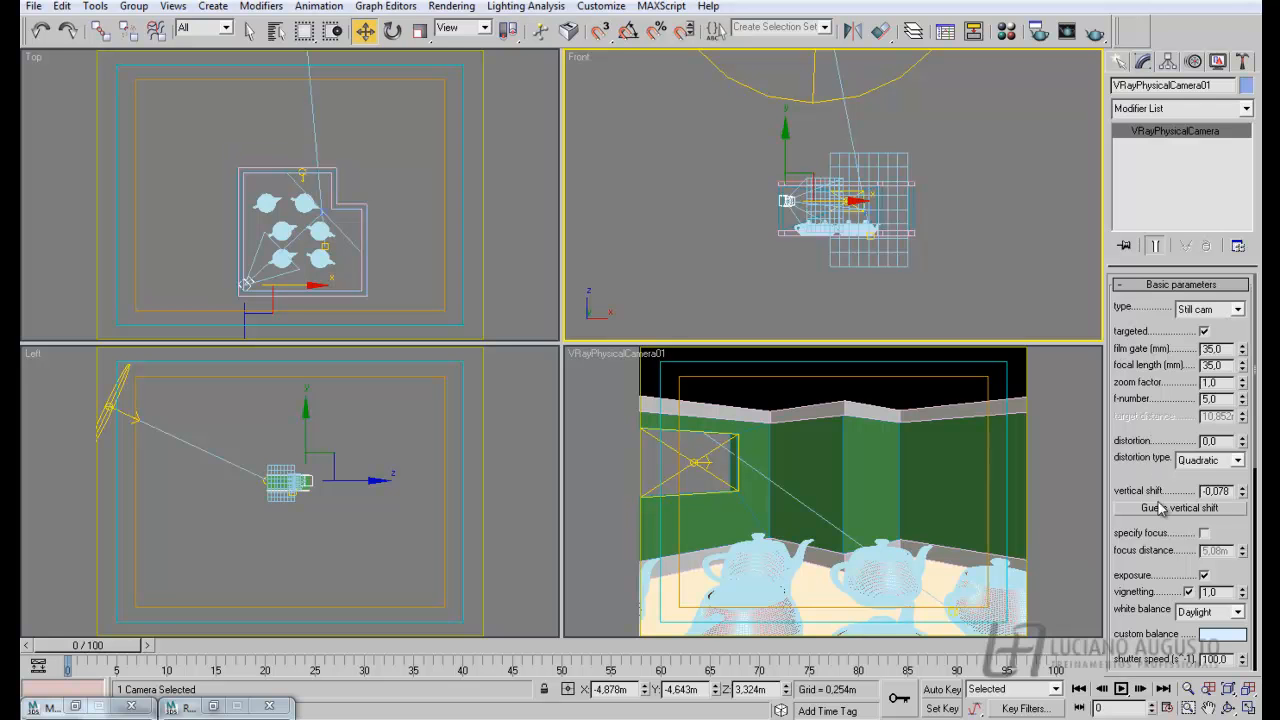
{"action": "left_click_drag", "start_coordinate": [1162, 487], "coordinate": [1137, 513]}
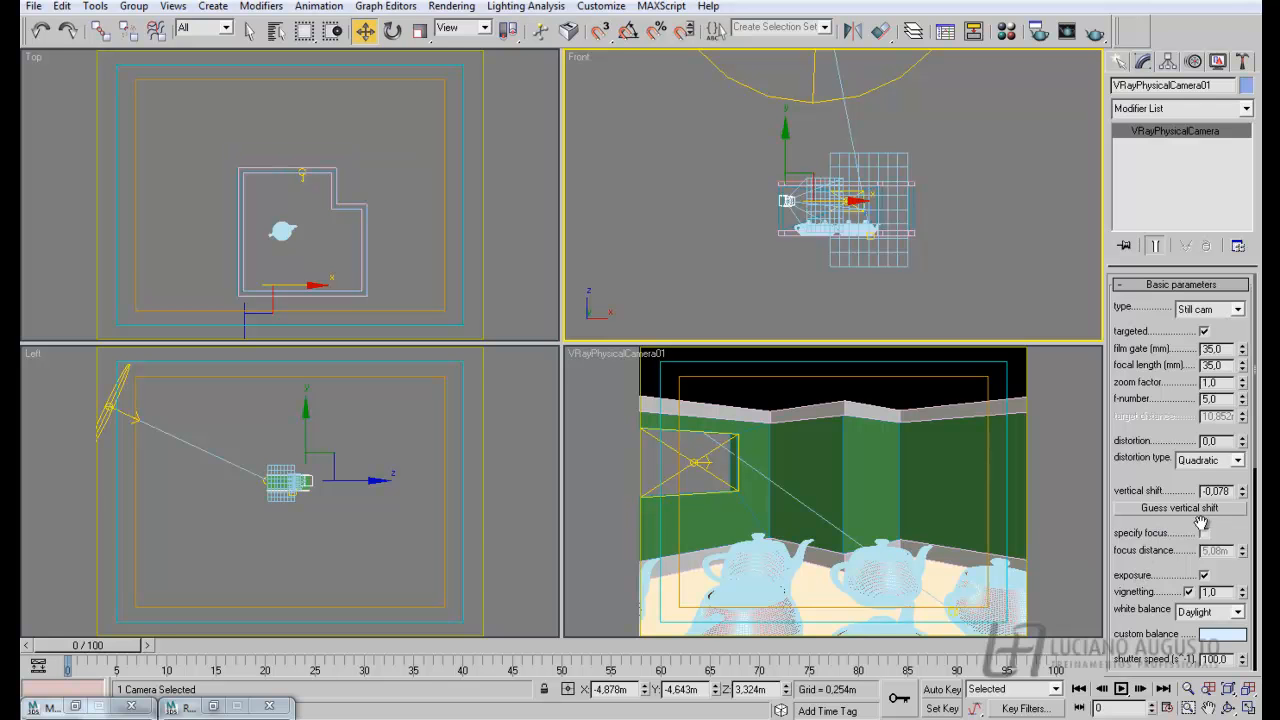
{"action": "scroll", "coordinate": [1177, 575], "scroll_direction": "down", "scroll_amount": 5}
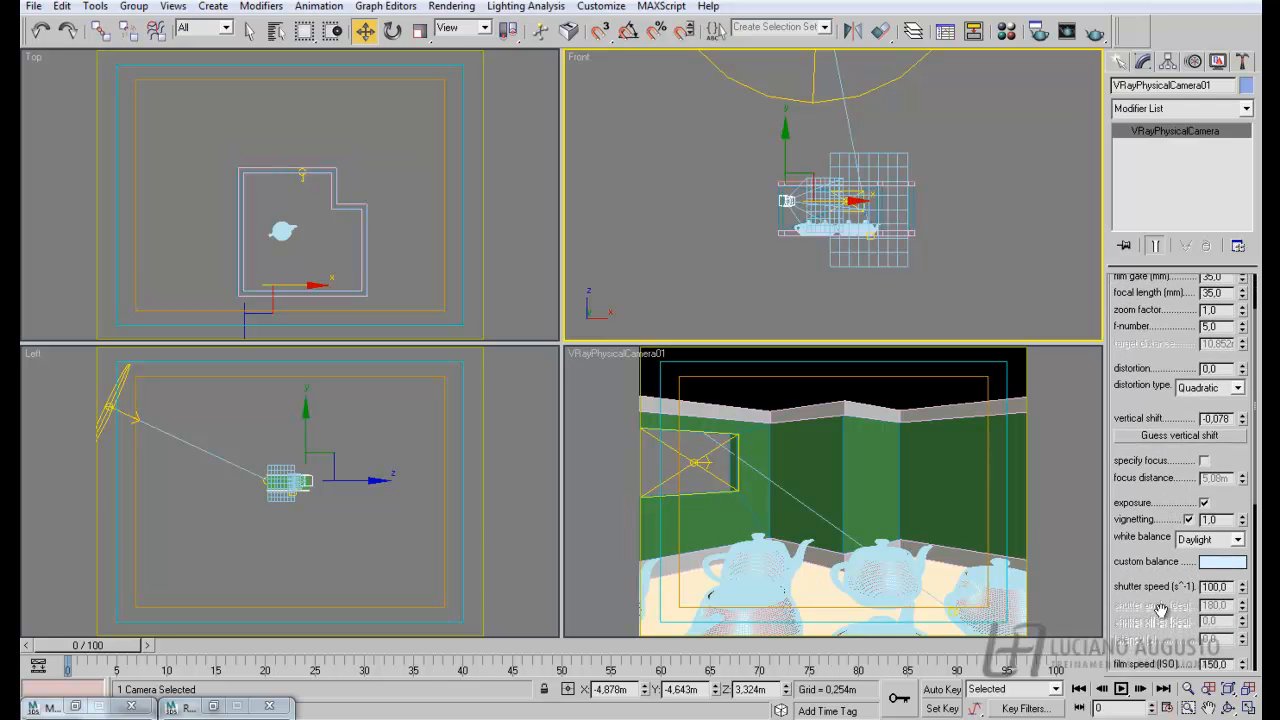
{"action": "left_click_drag", "start_coordinate": [1163, 552], "coordinate": [1163, 492]}
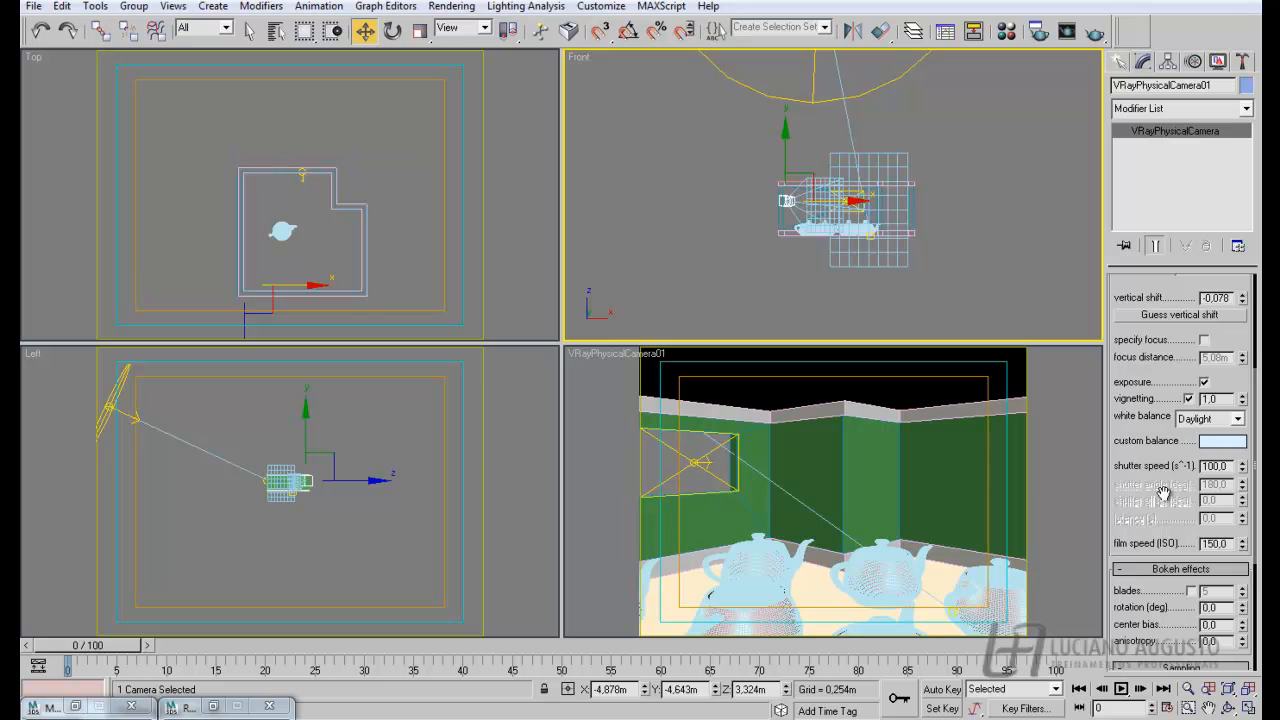
{"action": "left_click_drag", "start_coordinate": [1163, 492], "coordinate": [1134, 637]}
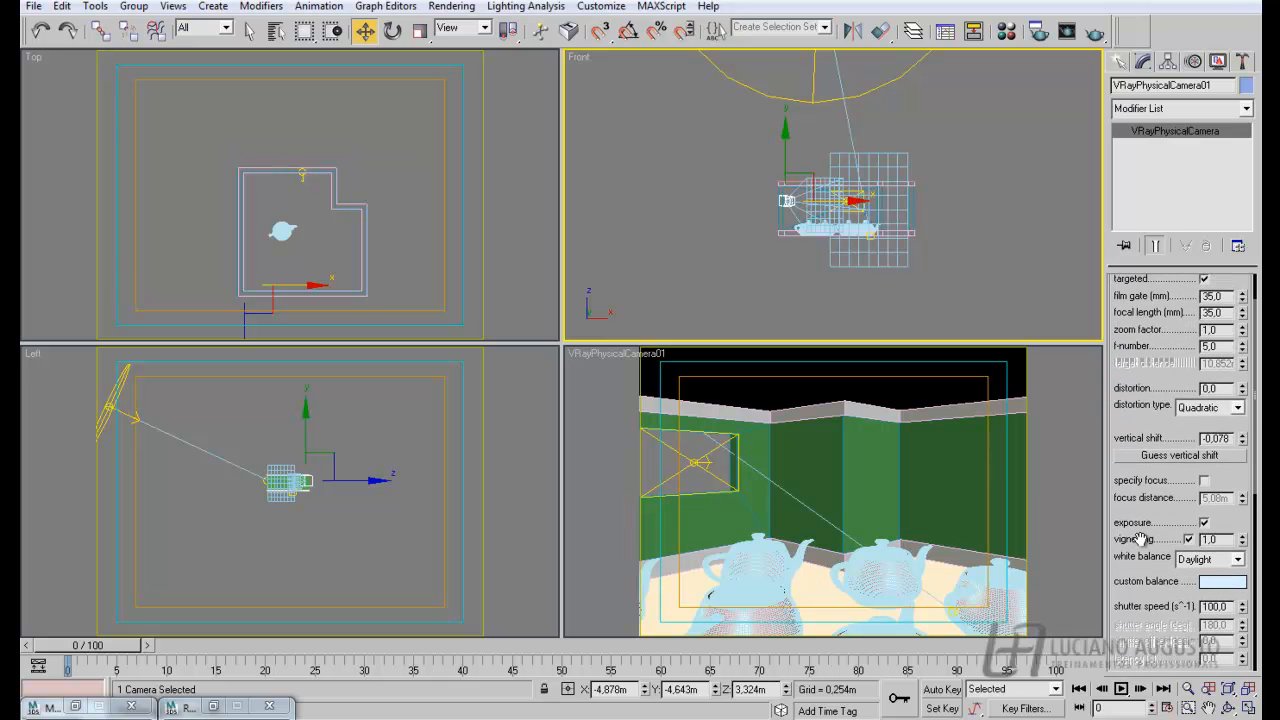
{"action": "left_click_drag", "start_coordinate": [1162, 420], "coordinate": [1152, 521]}
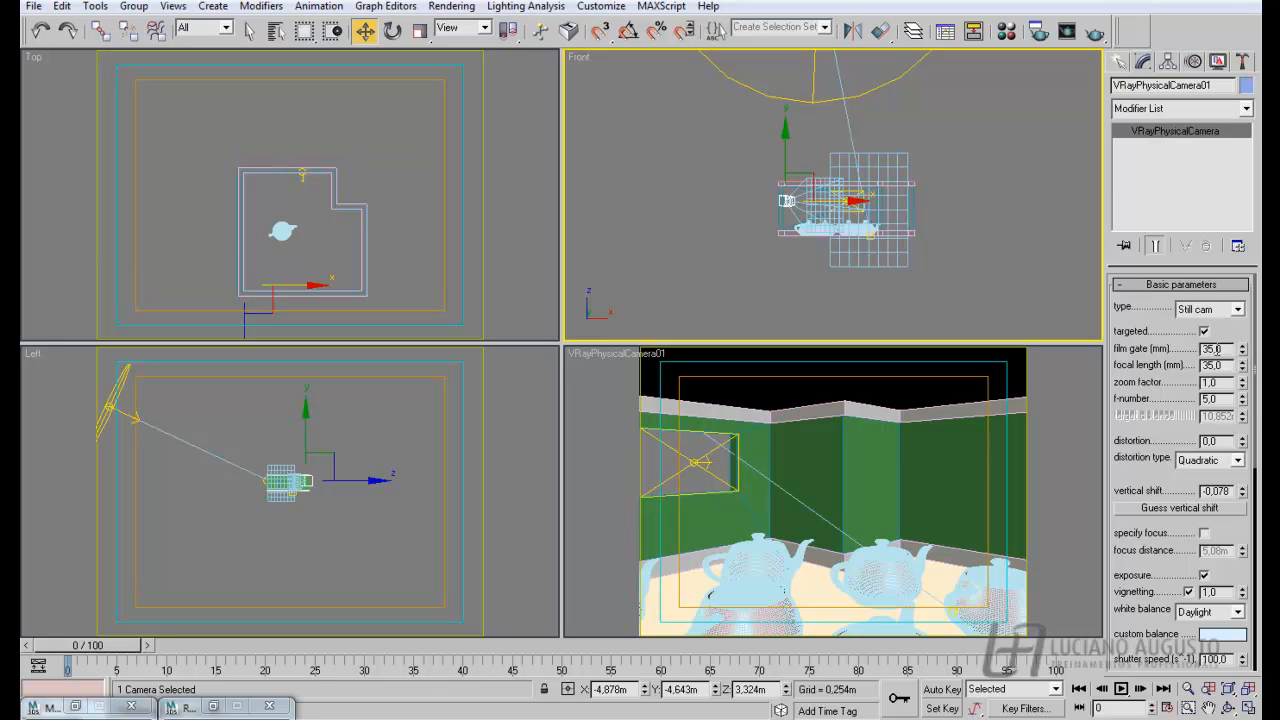
- Reselect the physical camera and try focal lengths of 74.55 mm and 20 mm
{"action": "left_click", "coordinate": [1062, 373]}
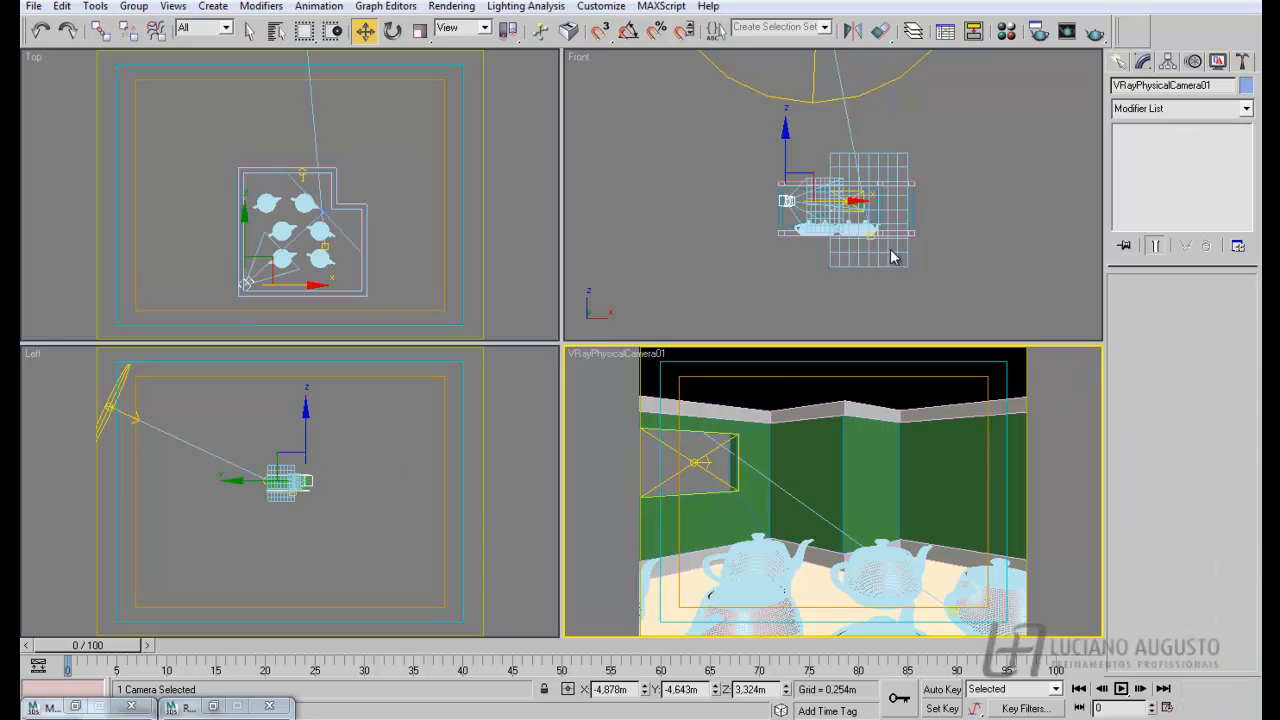
{"action": "left_click", "coordinate": [783, 200]}
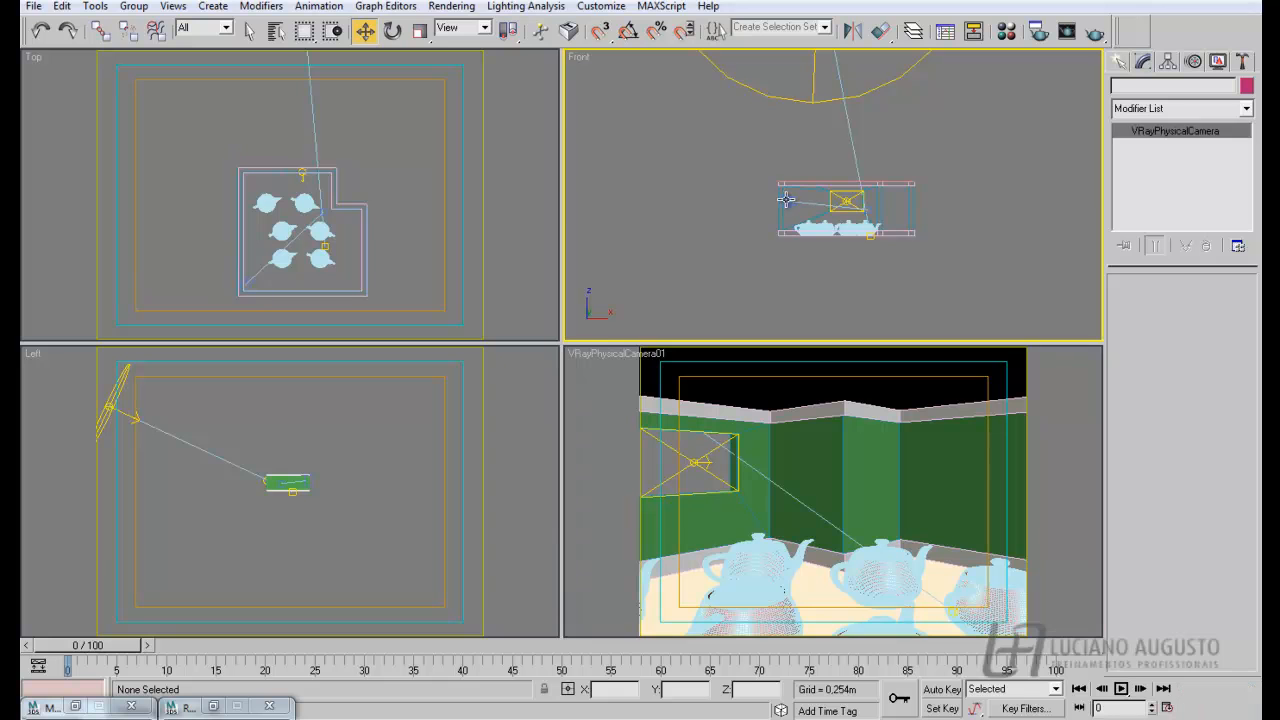
{"action": "left_click", "coordinate": [809, 213]}
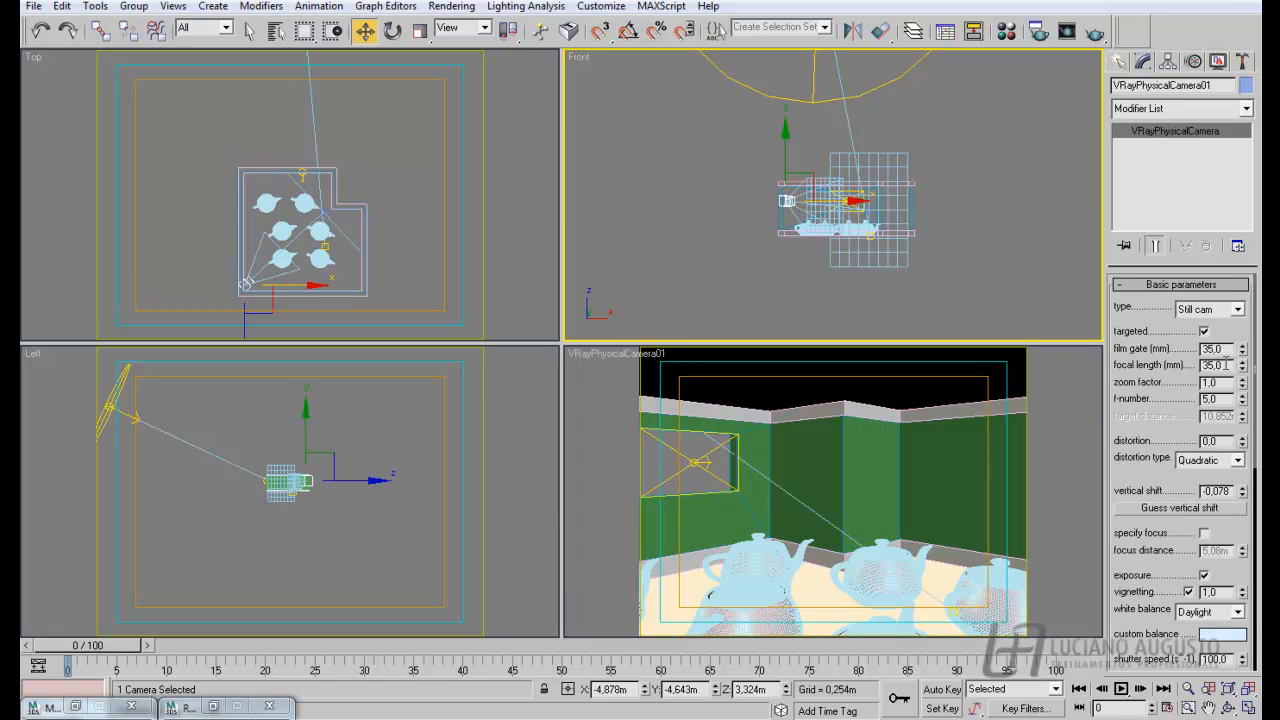
{"action": "left_click_drag", "start_coordinate": [1245, 370], "coordinate": [1237, 318]}
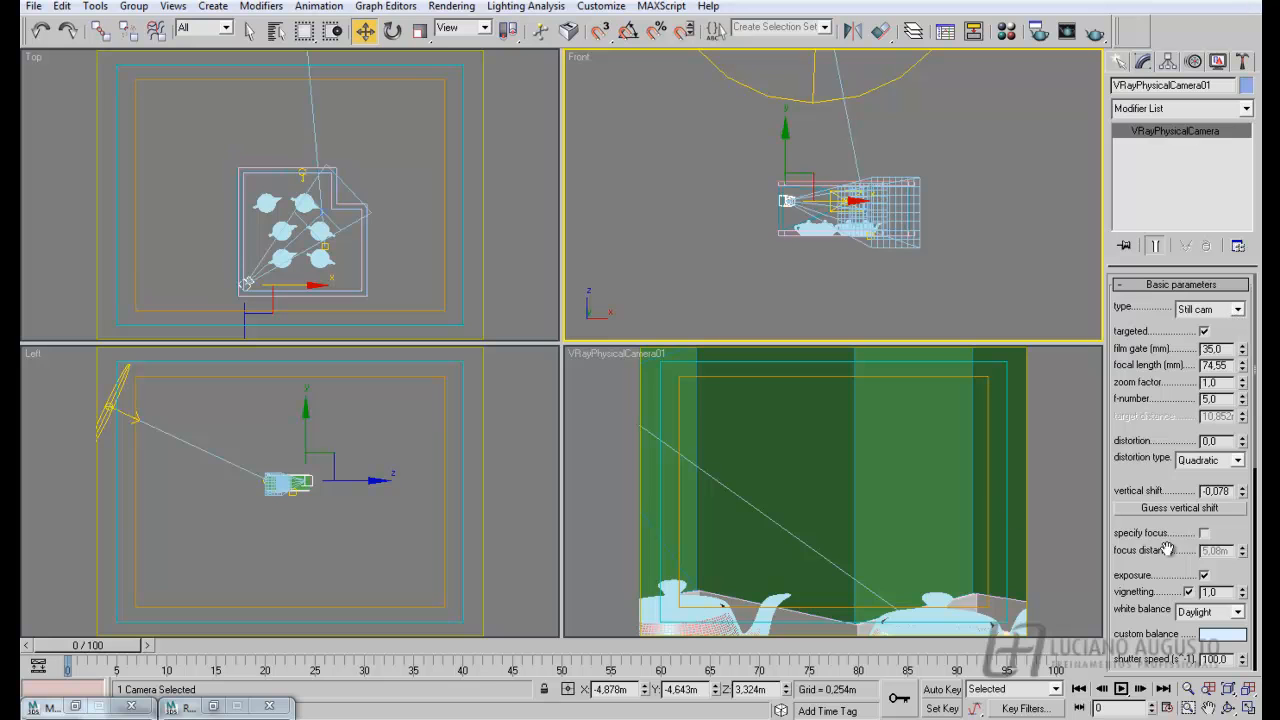
{"action": "double_click", "coordinate": [1218, 365]}
{"action": "type", "text": "20"}
{"action": "key", "text": "Return"}
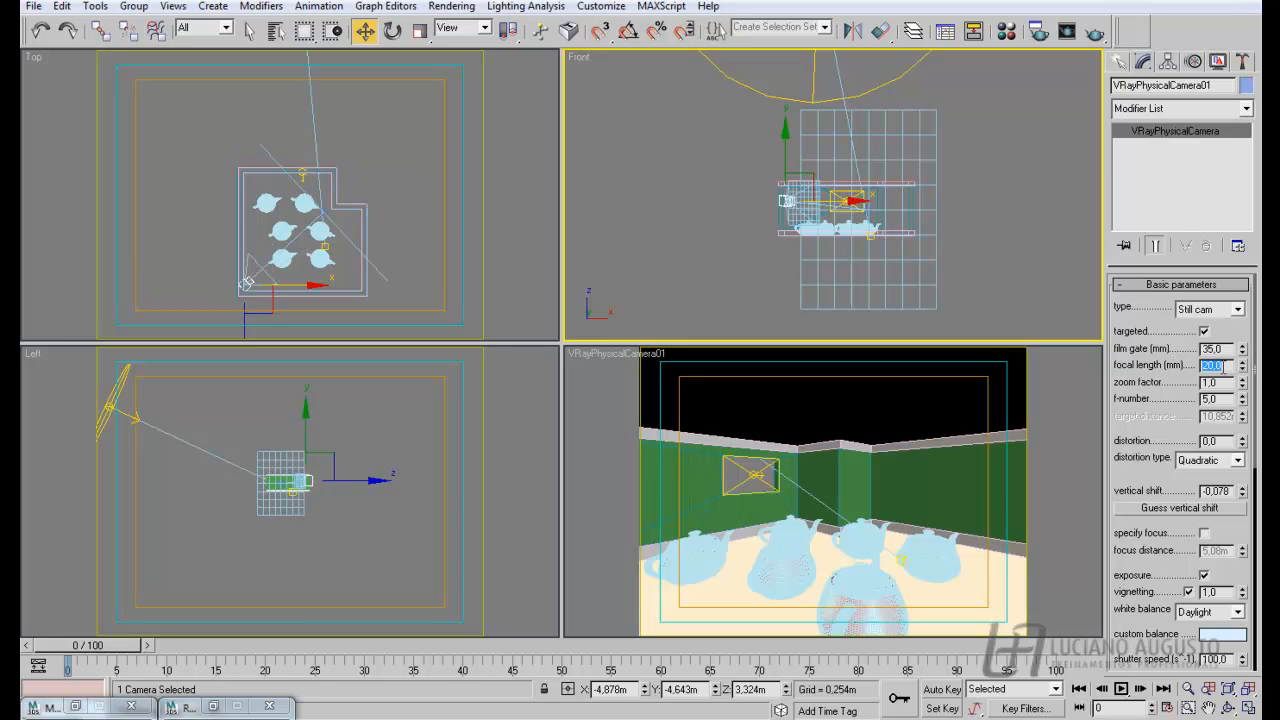
- Try a very short focal length of 5 mm on the physical camera, followed by 50 mm
{"action": "type", "text": "5"}
{"action": "key", "text": "Return"}
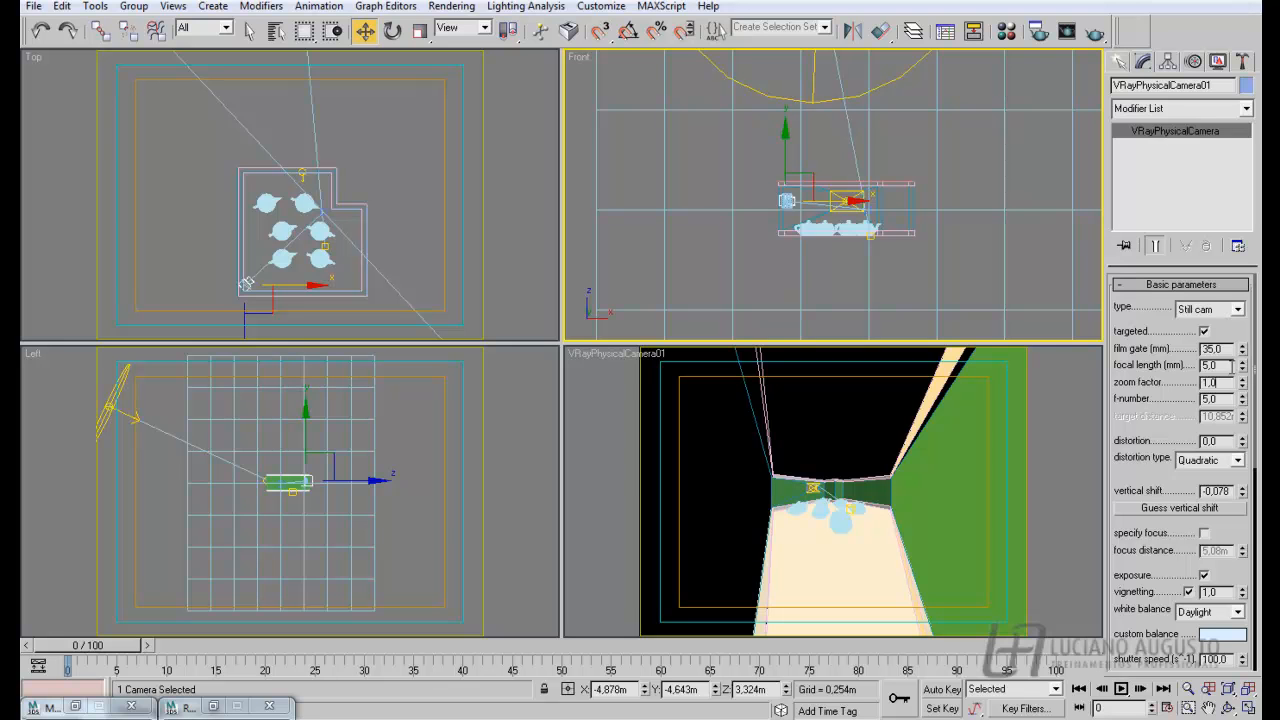
{"action": "left_click_drag", "start_coordinate": [1226, 366], "coordinate": [1196, 366]}
{"action": "type", "text": "50"}
{"action": "key", "text": "Return"}
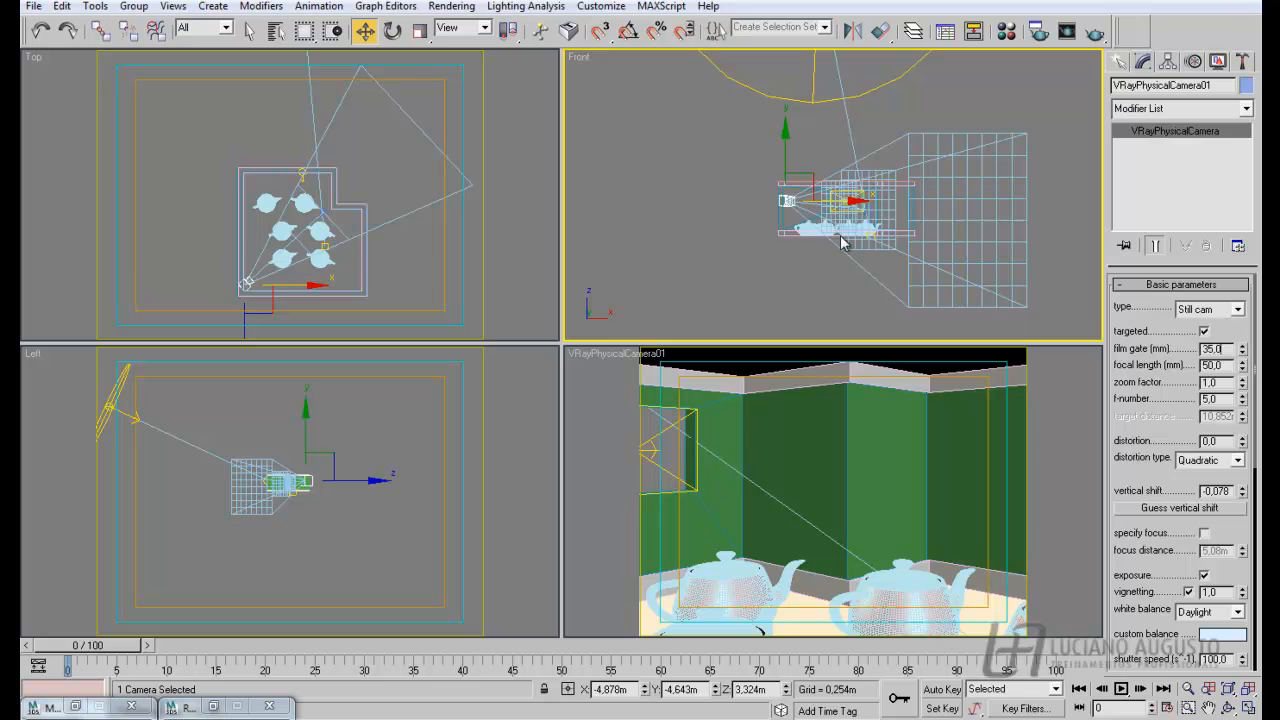
- Reselect the physical camera in the Front view and set its focal length to 30 mm
{"action": "left_click", "coordinate": [744, 193]}
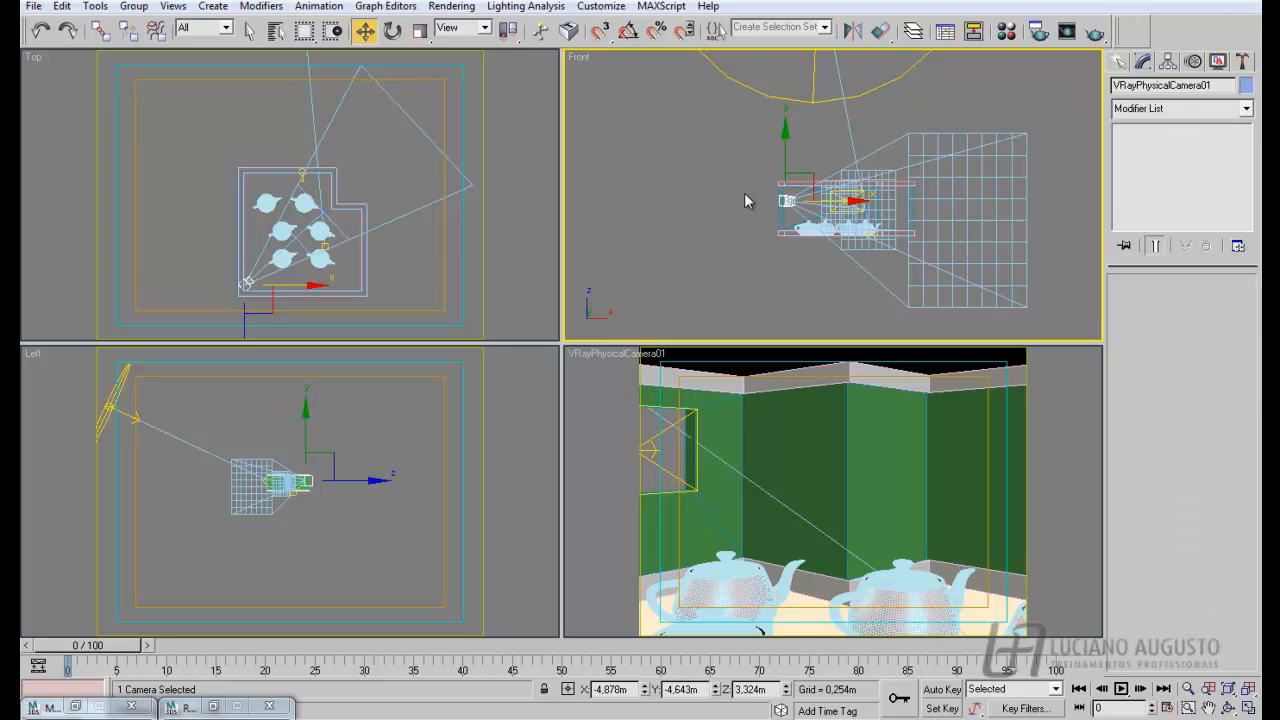
{"action": "scroll", "coordinate": [744, 193], "scroll_direction": "up", "scroll_amount": 2}
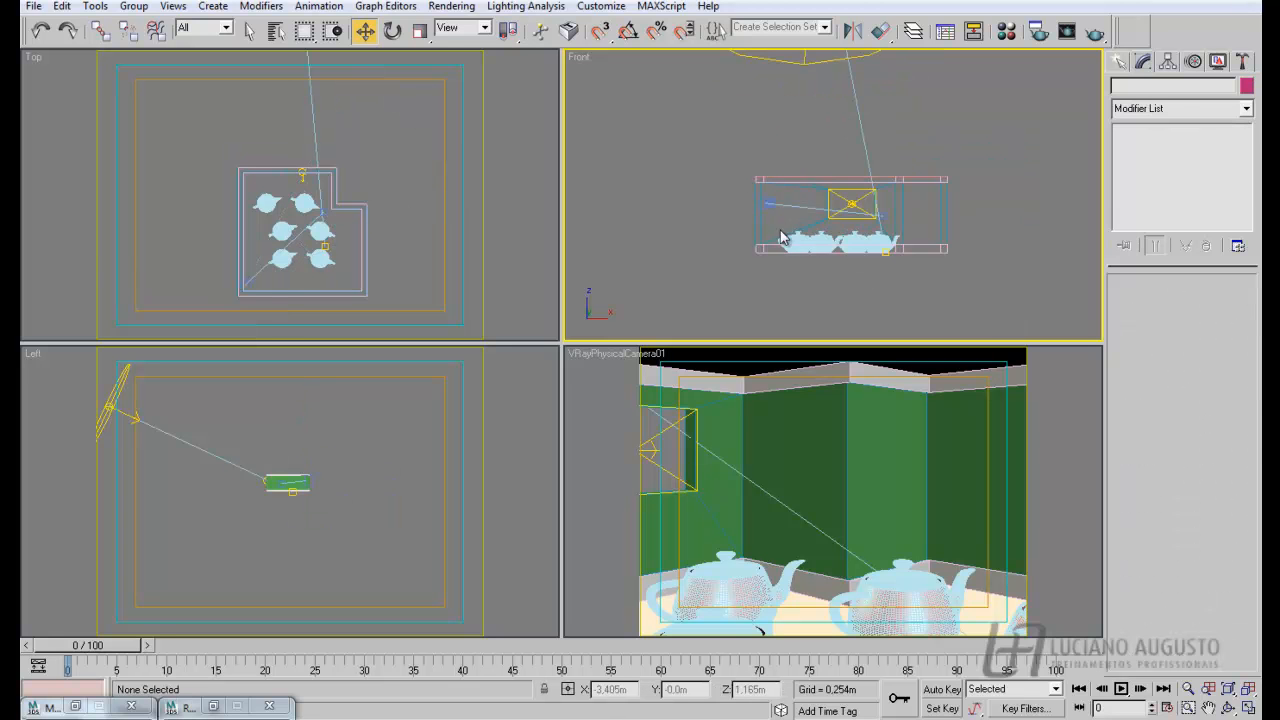
{"action": "left_click", "coordinate": [771, 204]}
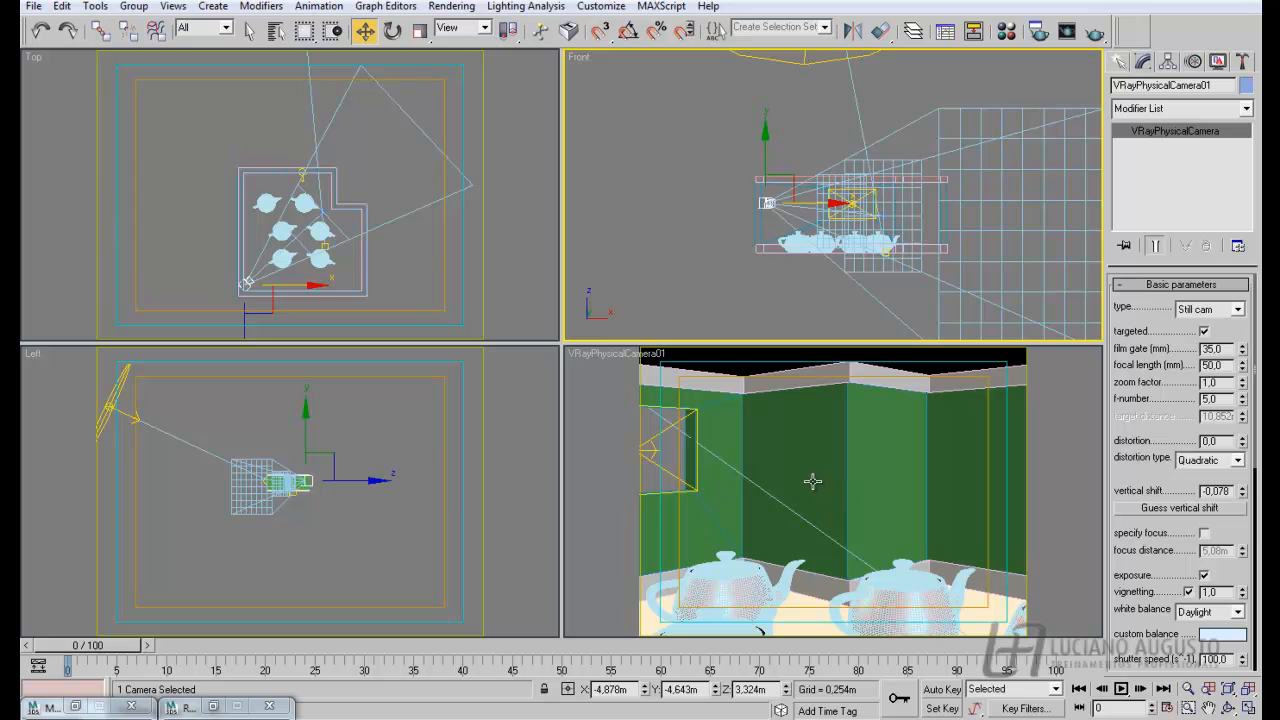
{"action": "left_click_drag", "start_coordinate": [1217, 365], "coordinate": [1196, 365]}
{"action": "type", "text": "30"}
{"action": "key", "text": "Return"}
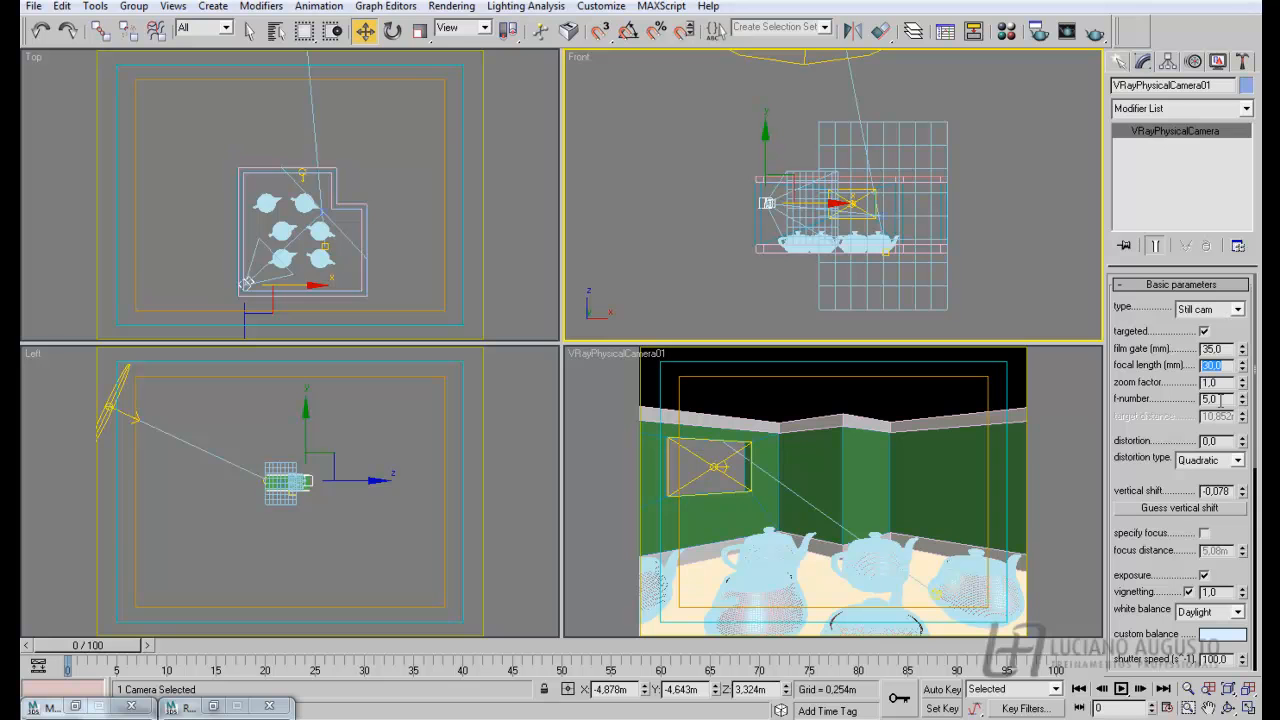
- Set the physical camera's f-number to 1.0 and make its camera view the active viewport
{"action": "mouse_move", "coordinate": [1165, 430]}
{"action": "left_mouse_down"}
{"action": "mouse_move", "coordinate": [1171, 374]}
{"action": "mouse_move", "coordinate": [1171, 410]}
{"action": "left_mouse_up"}
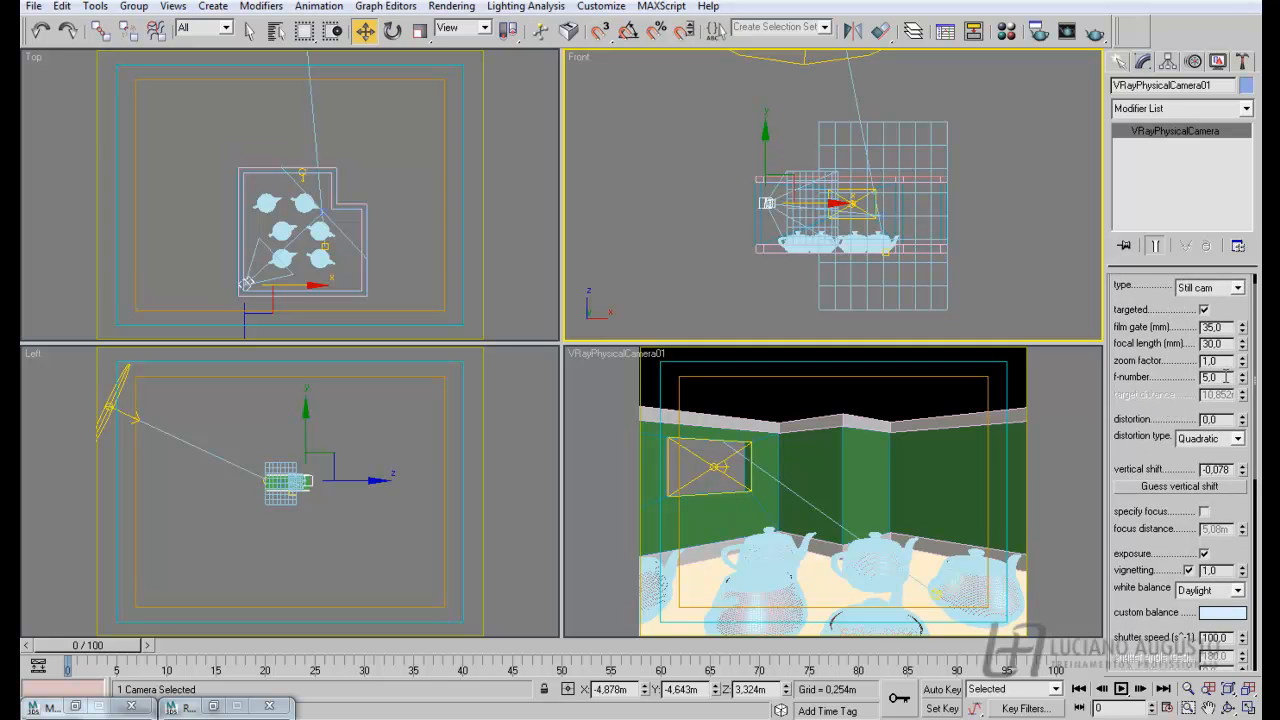
{"action": "left_click", "coordinate": [1075, 385]}
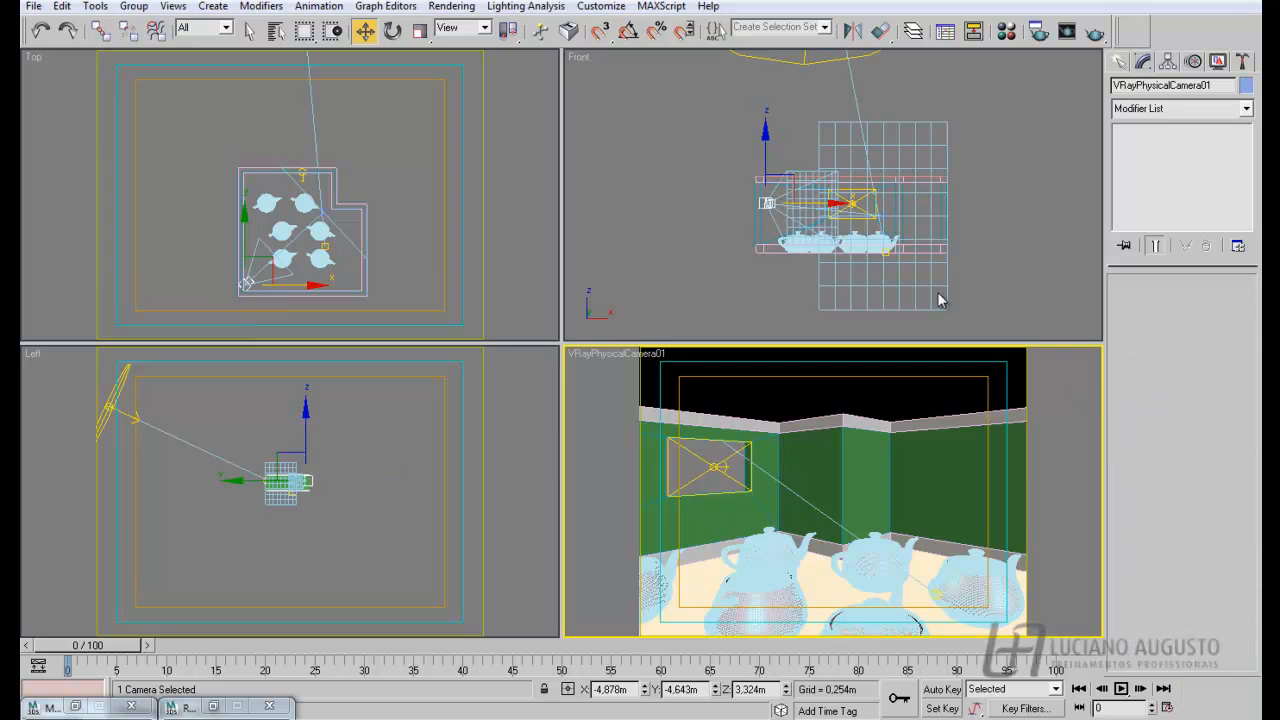
{"action": "left_click", "coordinate": [767, 204]}
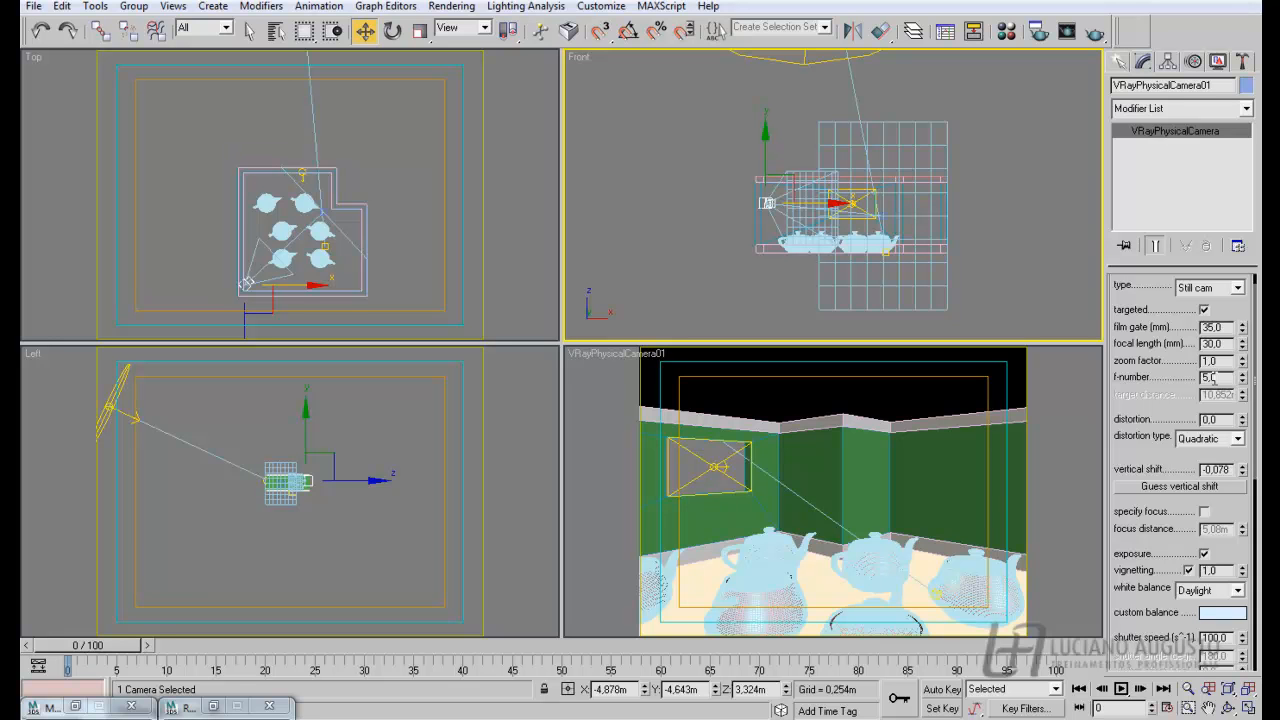
{"action": "double_click", "coordinate": [1211, 377]}
{"action": "type", "text": "8"}
{"action": "right_click", "coordinate": [1075, 392]}
{"action": "left_click", "coordinate": [1075, 392]}
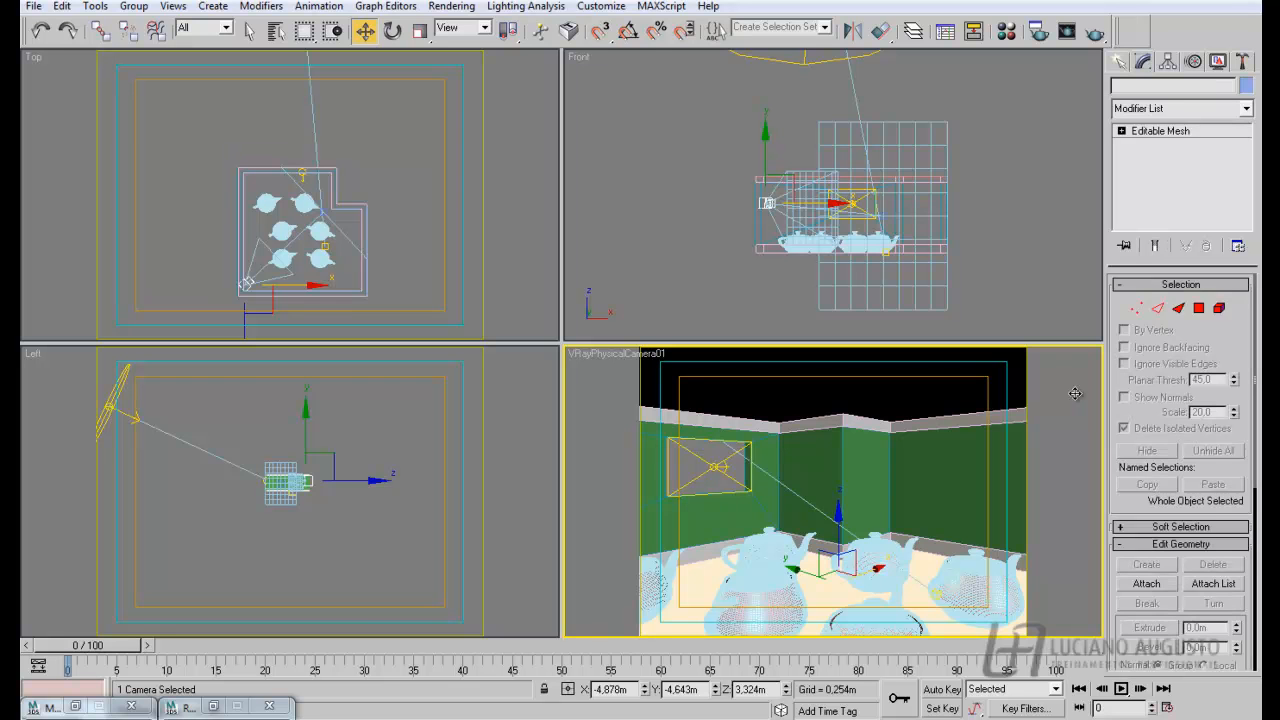
- Test-render the camera view to judge its exposure, cancel the render and close the V-Ray frame buffer
{"action": "left_click", "coordinate": [452, 7]}
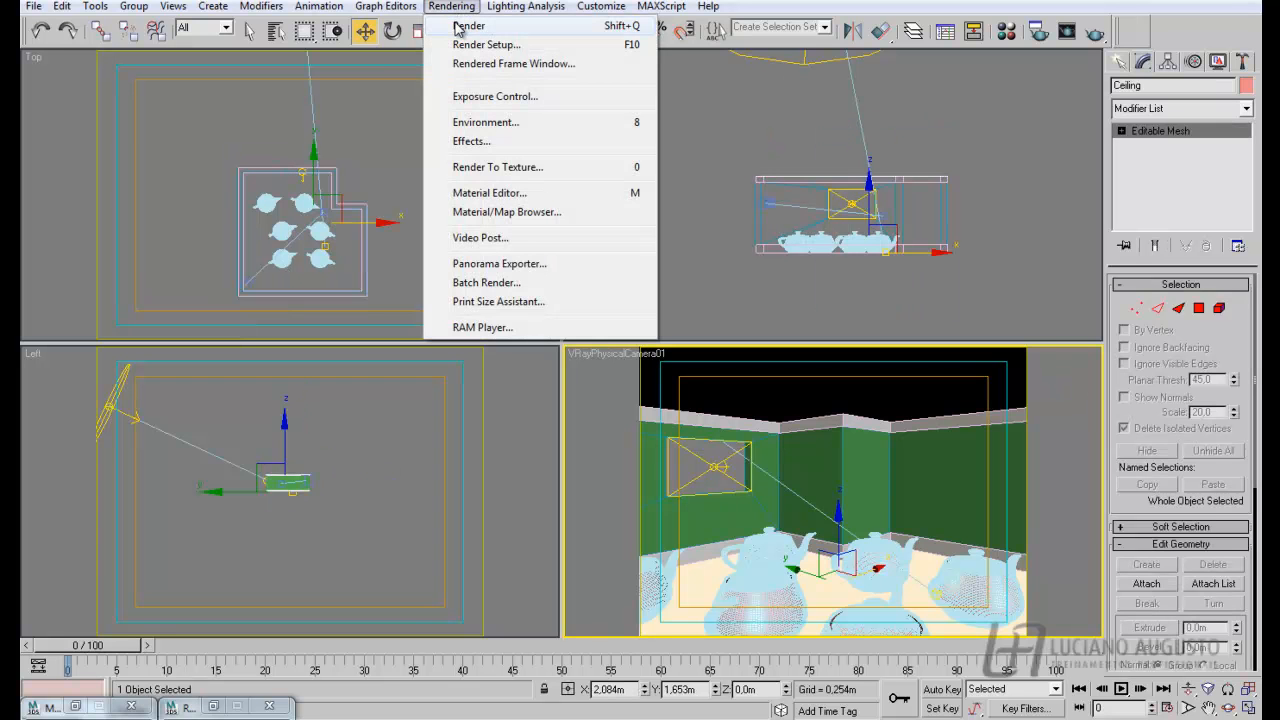
{"action": "left_click", "coordinate": [466, 25]}
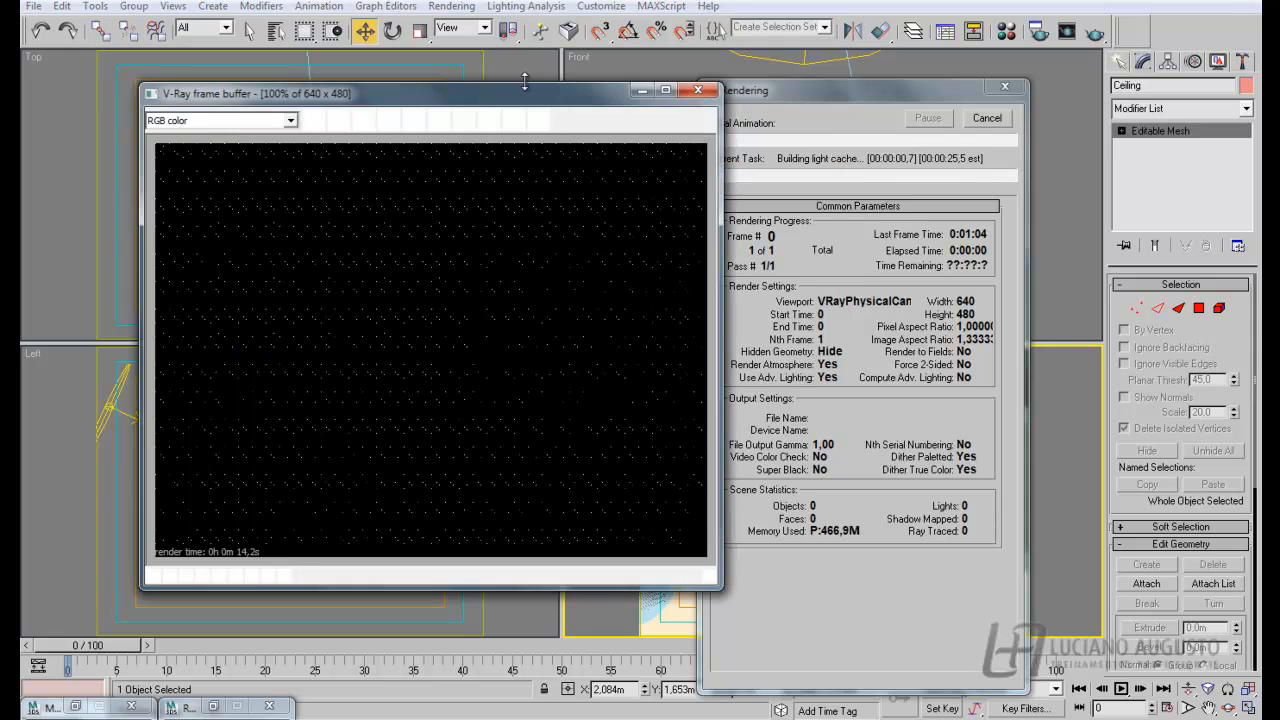
{"action": "left_click_drag", "start_coordinate": [530, 97], "coordinate": [538, 93]}
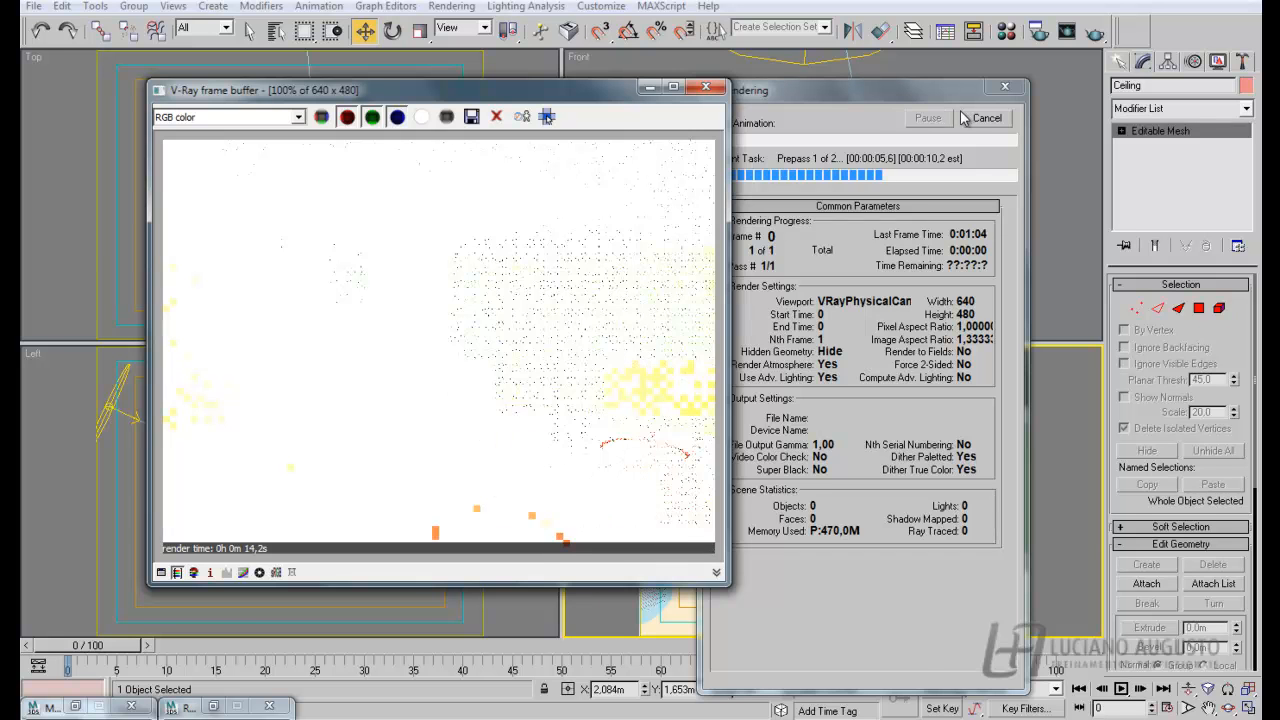
{"action": "left_click", "coordinate": [982, 118]}
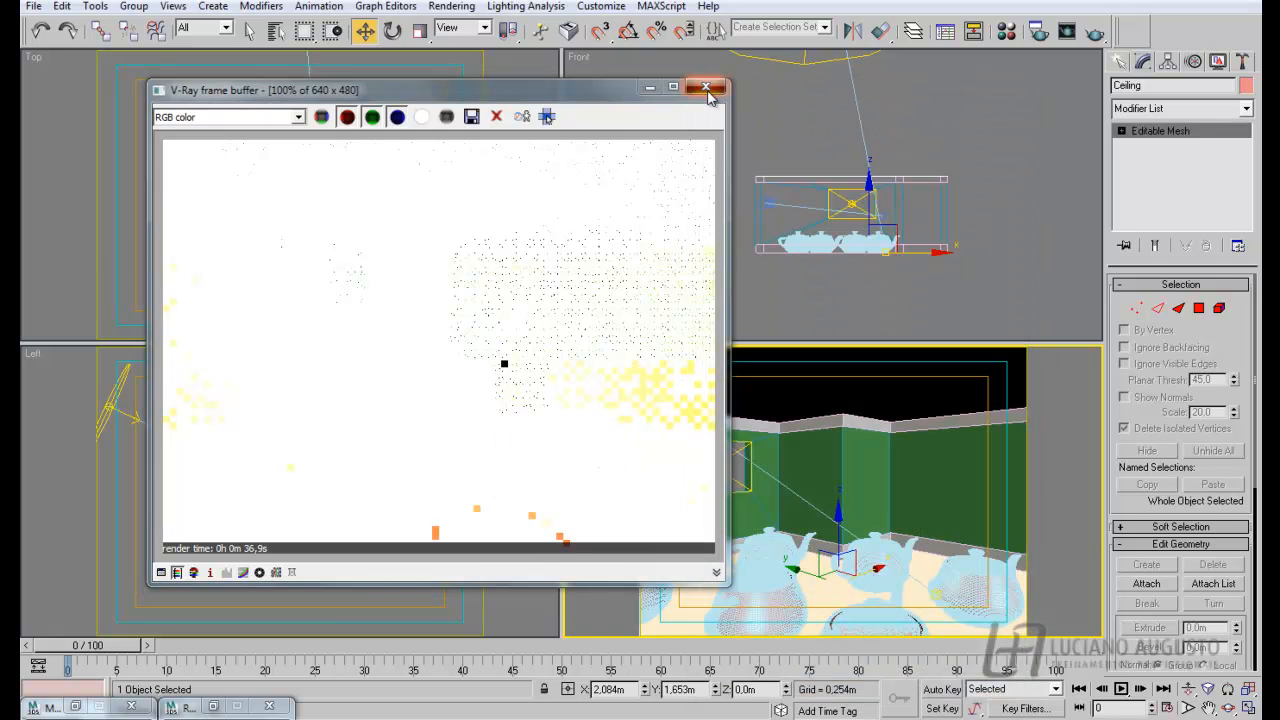
{"action": "left_click", "coordinate": [706, 88]}
- Reselect the physical camera, set its f-number to 13 and activate the camera viewport
{"action": "left_click", "coordinate": [766, 202]}
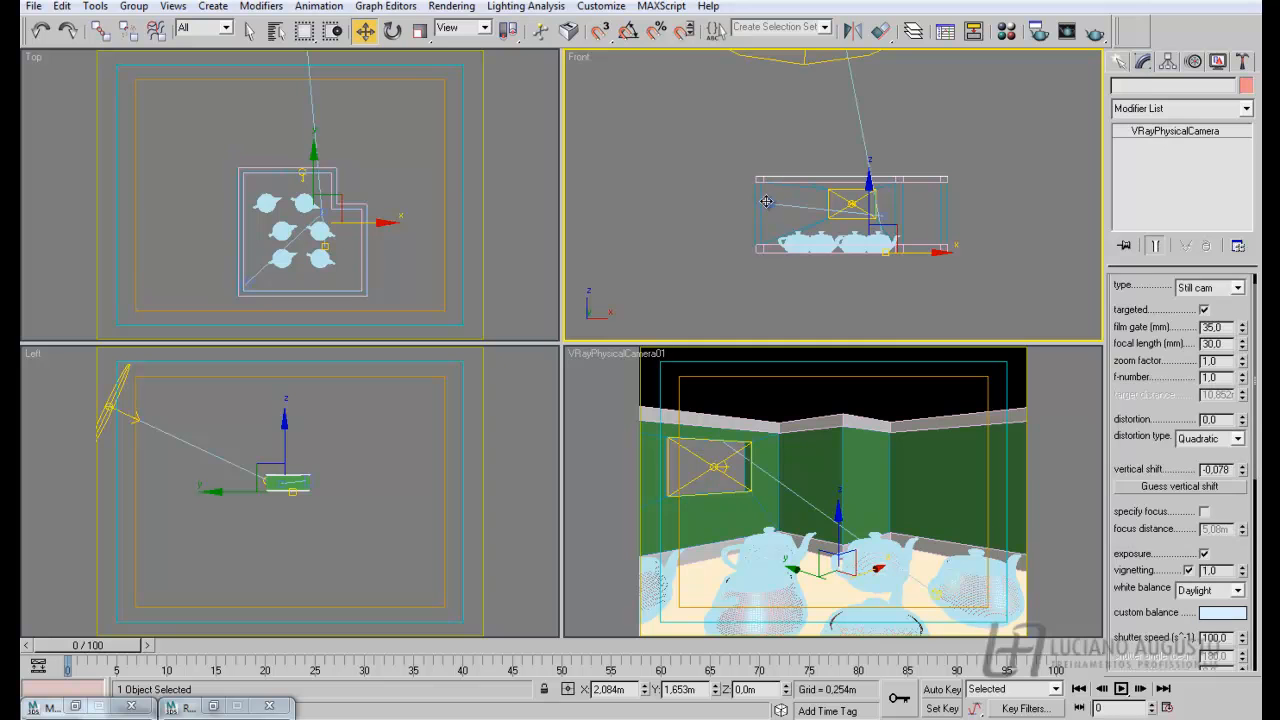
{"action": "left_click", "coordinate": [770, 212]}
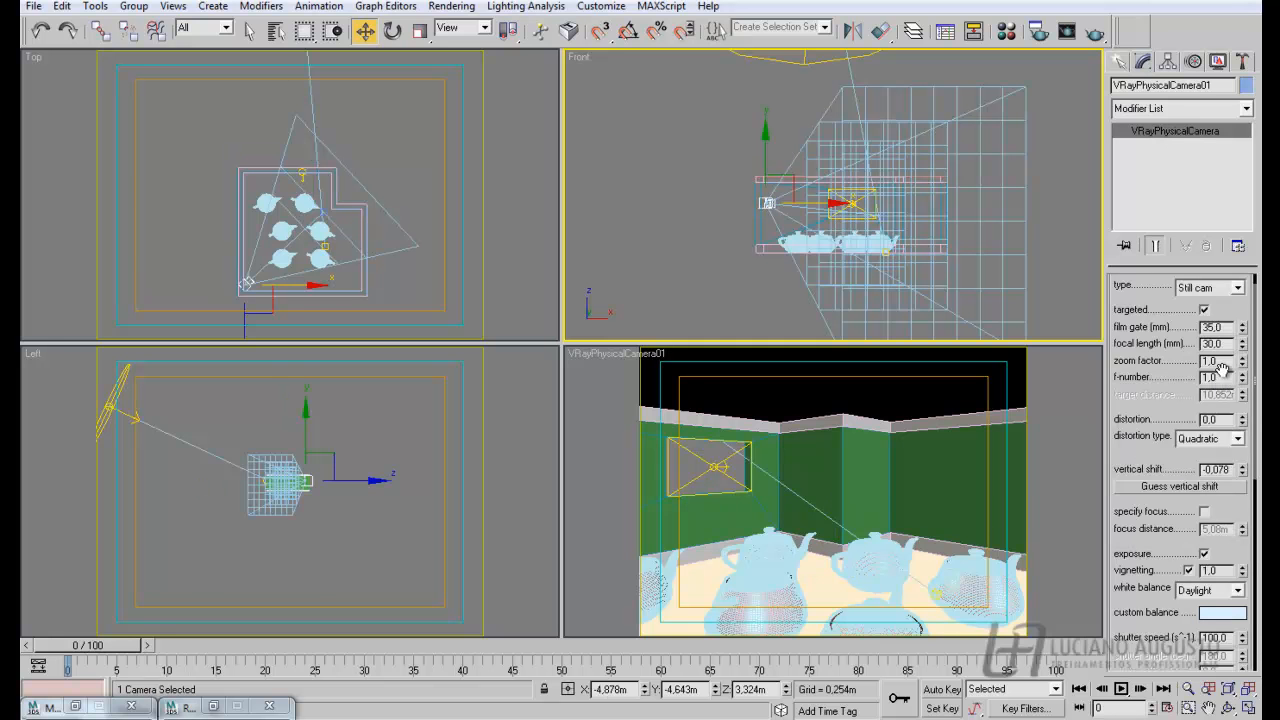
{"action": "left_click_drag", "start_coordinate": [1222, 378], "coordinate": [1195, 379]}
{"action": "type", "text": "13"}
{"action": "right_click", "coordinate": [1056, 386]}
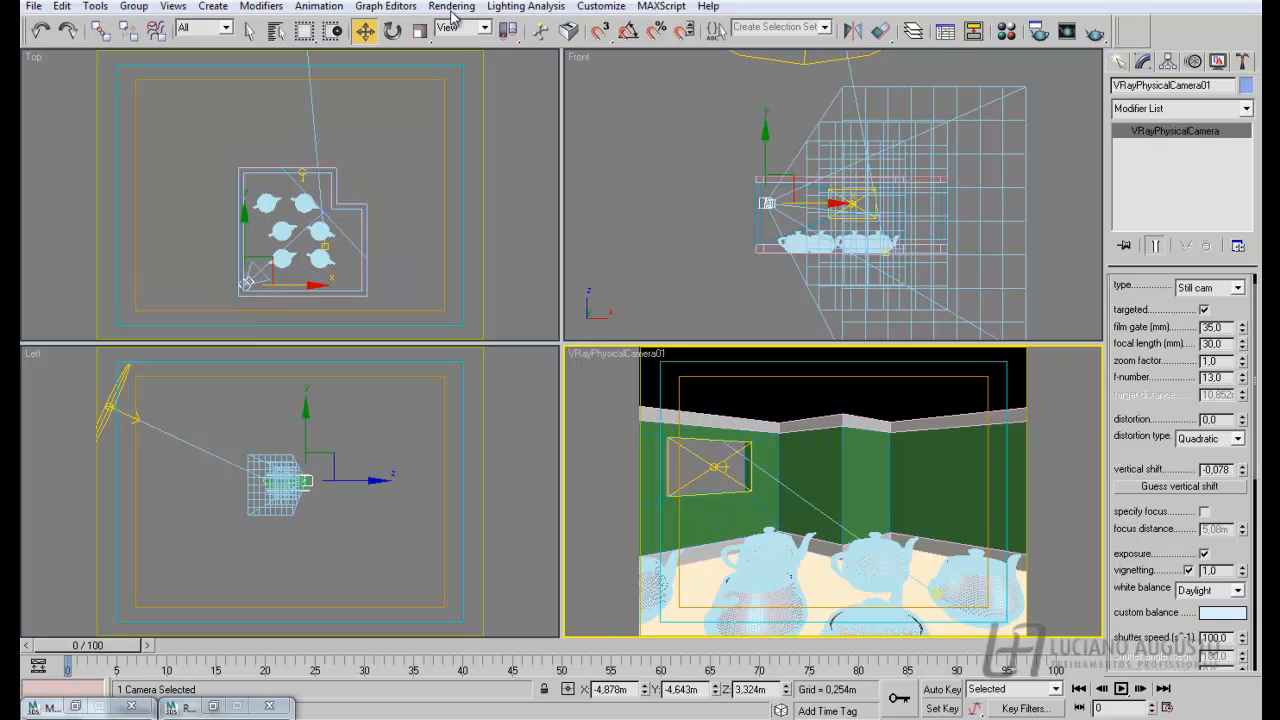
- Test-render the camera view at f-number 13, cancel the render and close the V-Ray frame buffer
{"action": "left_click", "coordinate": [454, 8]}
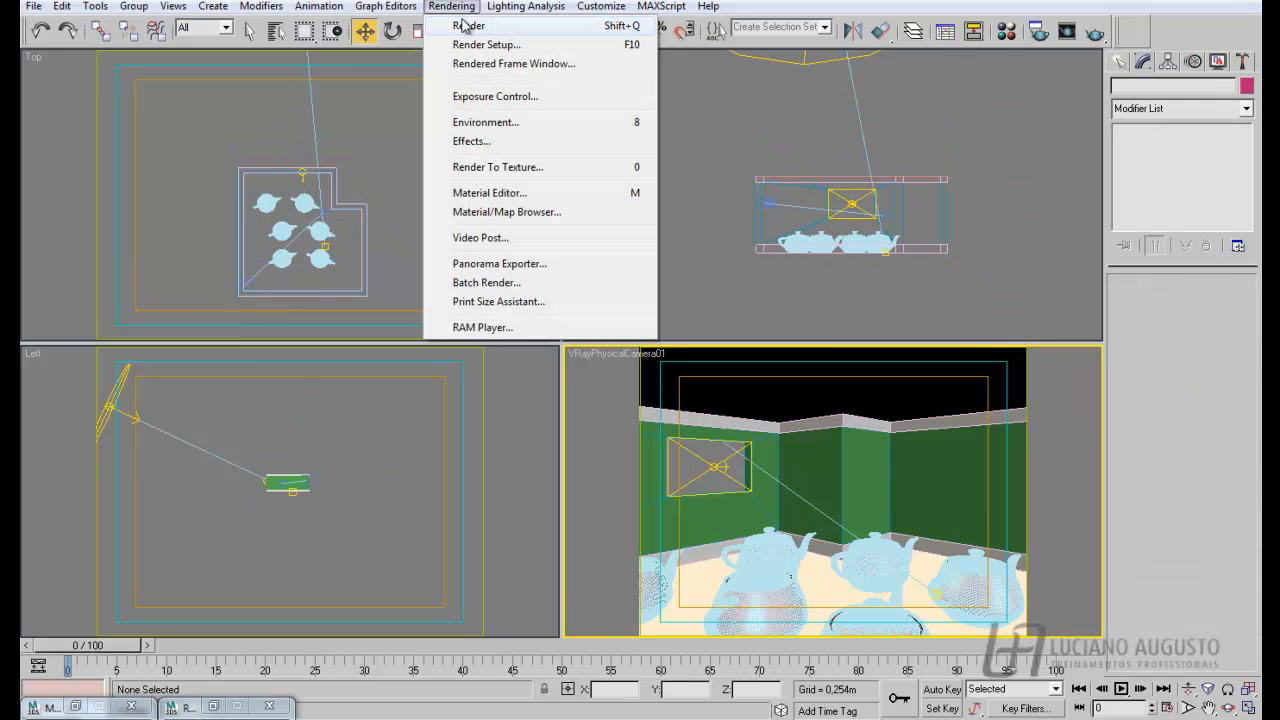
{"action": "left_click", "coordinate": [465, 25]}
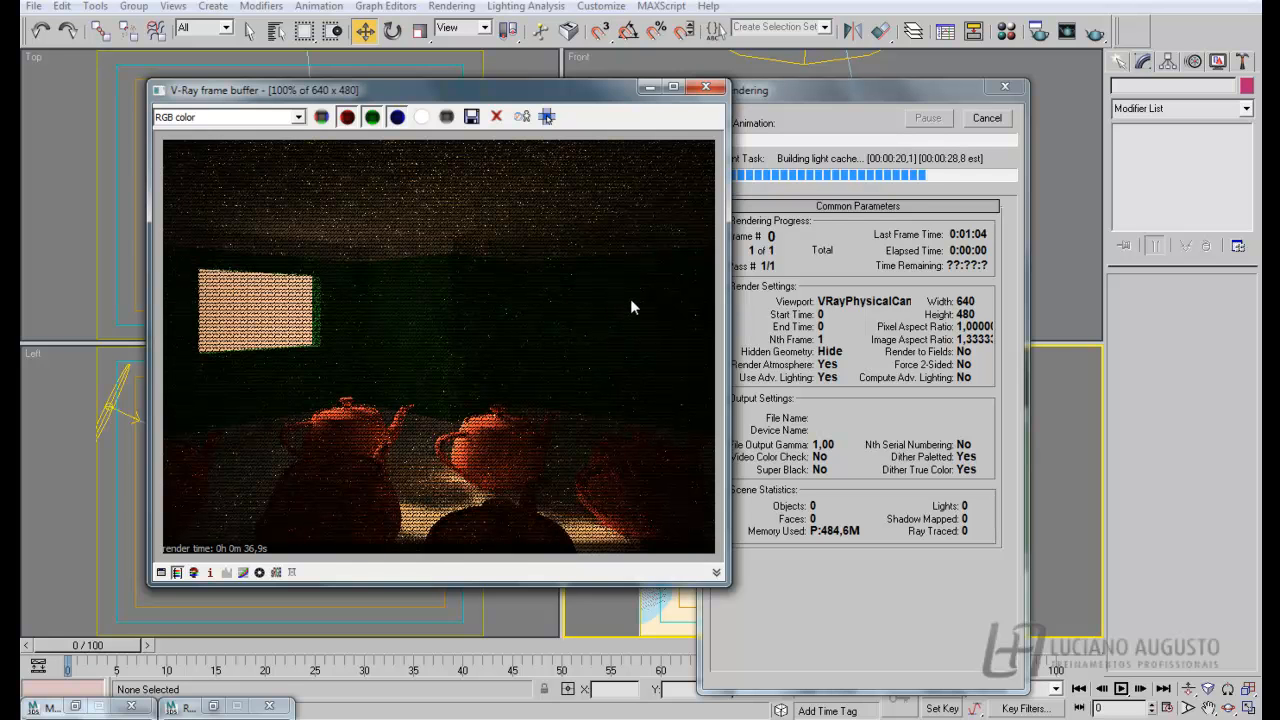
{"action": "left_click", "coordinate": [966, 120]}
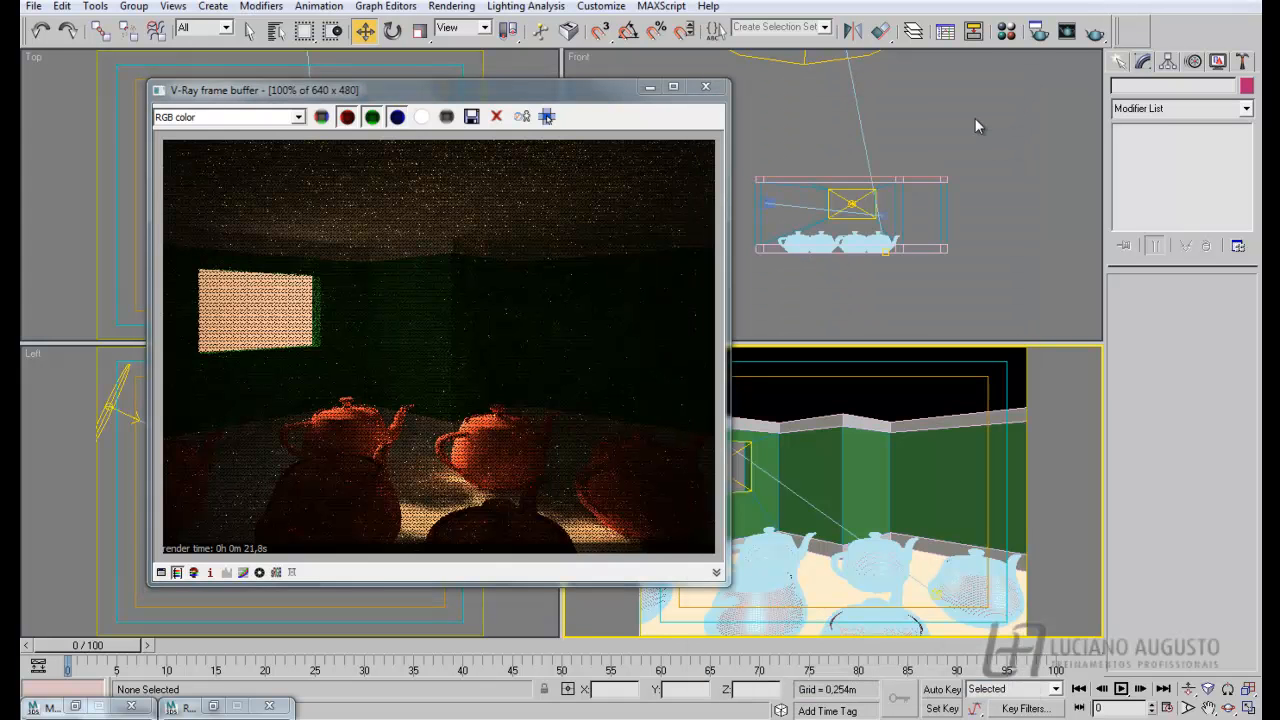
{"action": "left_click", "coordinate": [705, 86]}
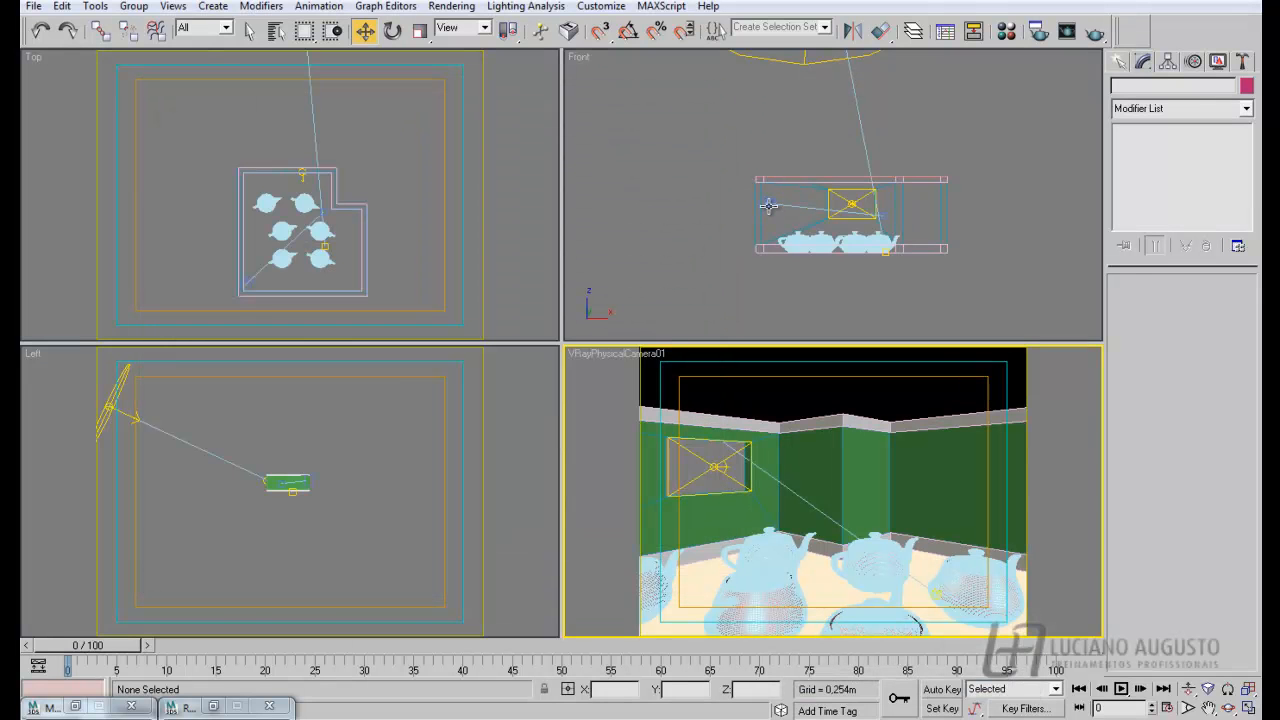
- Reselect the physical camera in the Front view and set its f-number to 5
{"action": "left_click", "coordinate": [768, 206]}
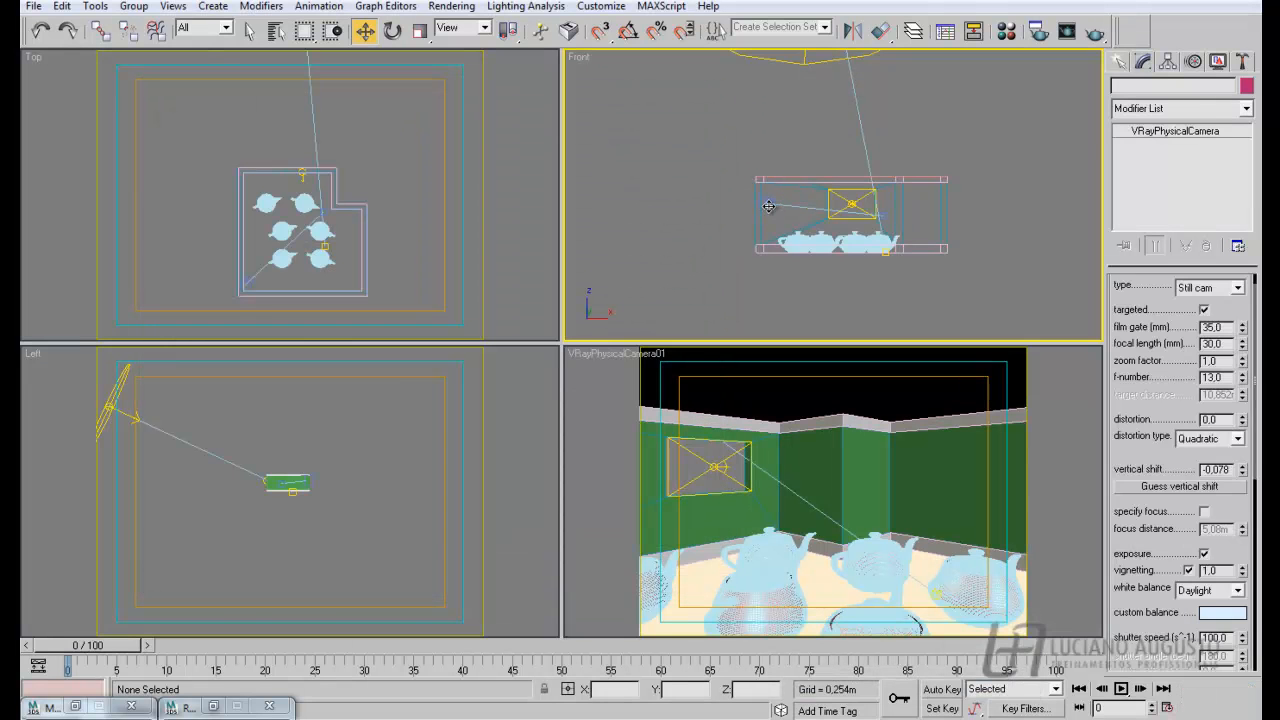
{"action": "double_click", "coordinate": [1222, 377]}
{"action": "type", "text": "5"}
{"action": "key", "text": "Return"}
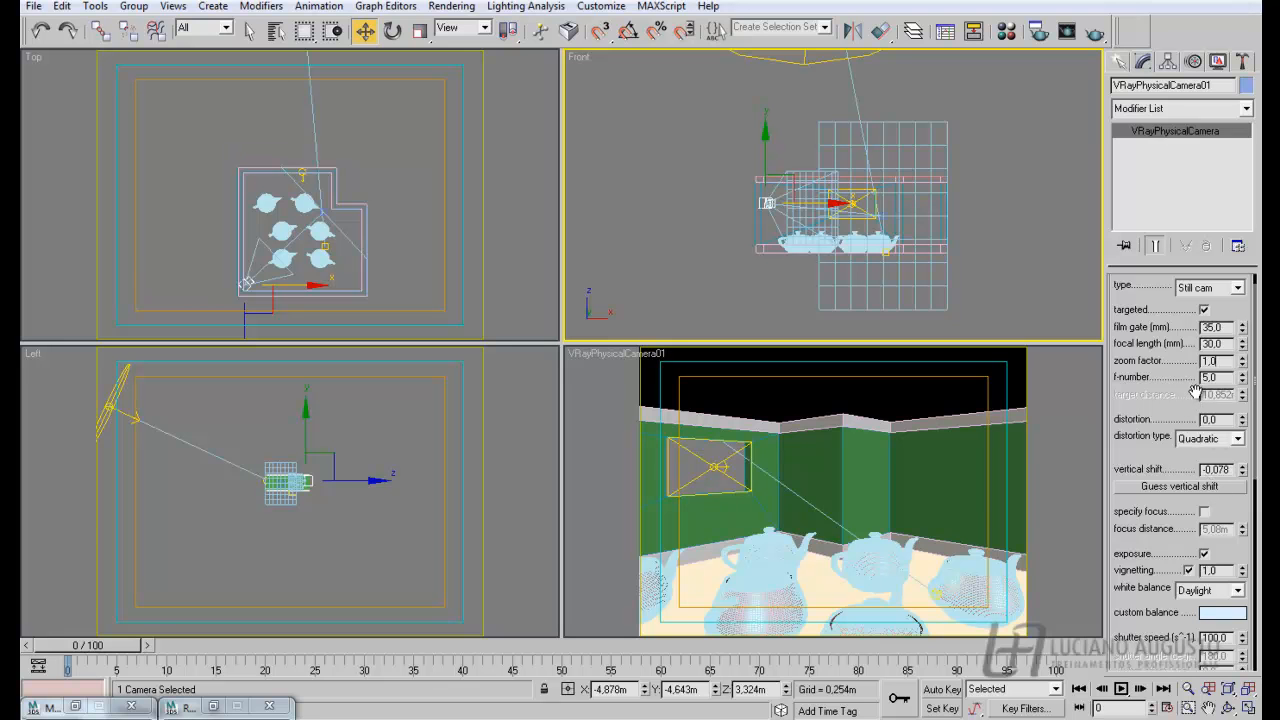
- Raise the camera in the Front view, lower it to a height of about 2.92 m, and apply Guess vertical shift after each move
{"action": "left_click_drag", "start_coordinate": [1166, 425], "coordinate": [1169, 296]}
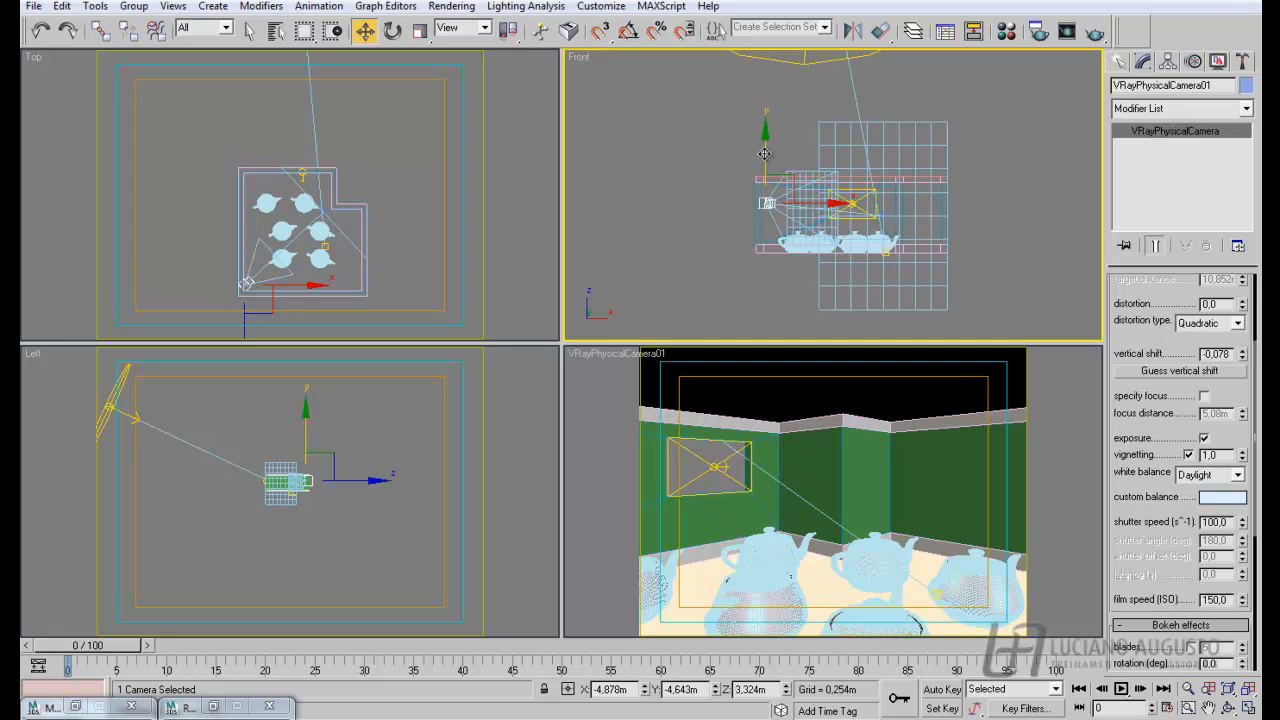
{"action": "left_click_drag", "start_coordinate": [764, 153], "coordinate": [764, 108]}
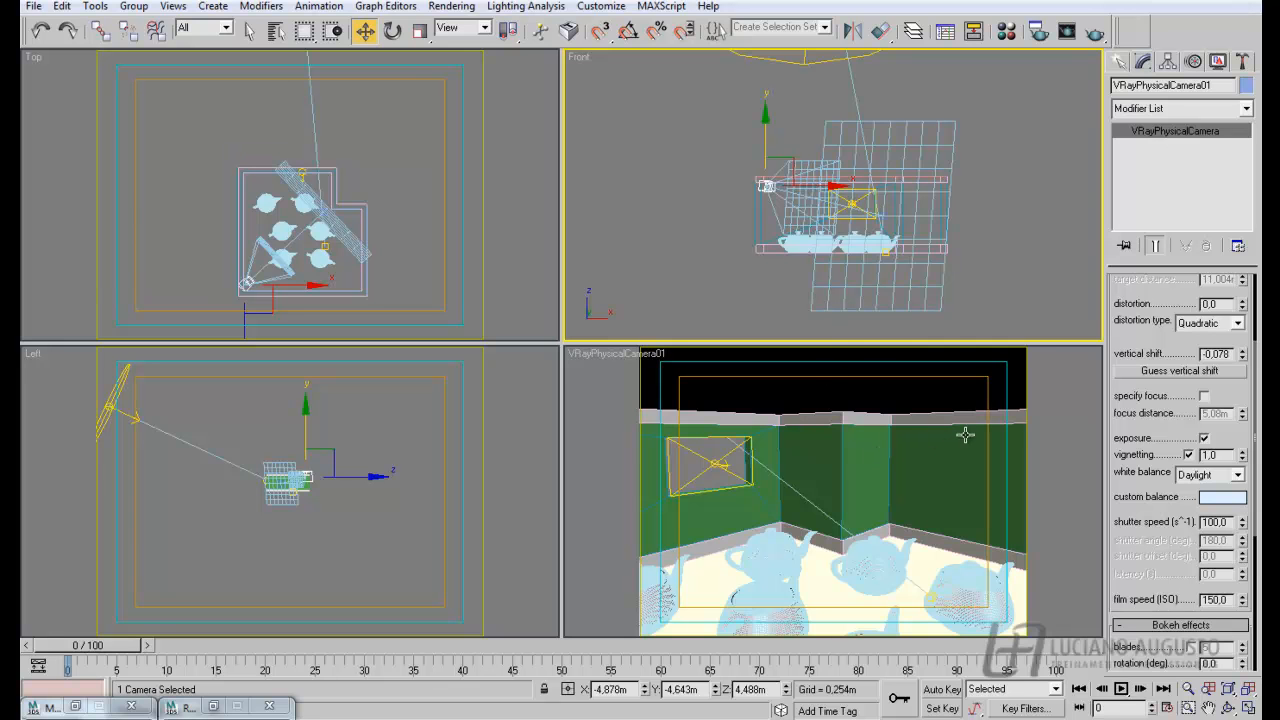
{"action": "left_click", "coordinate": [1182, 371]}
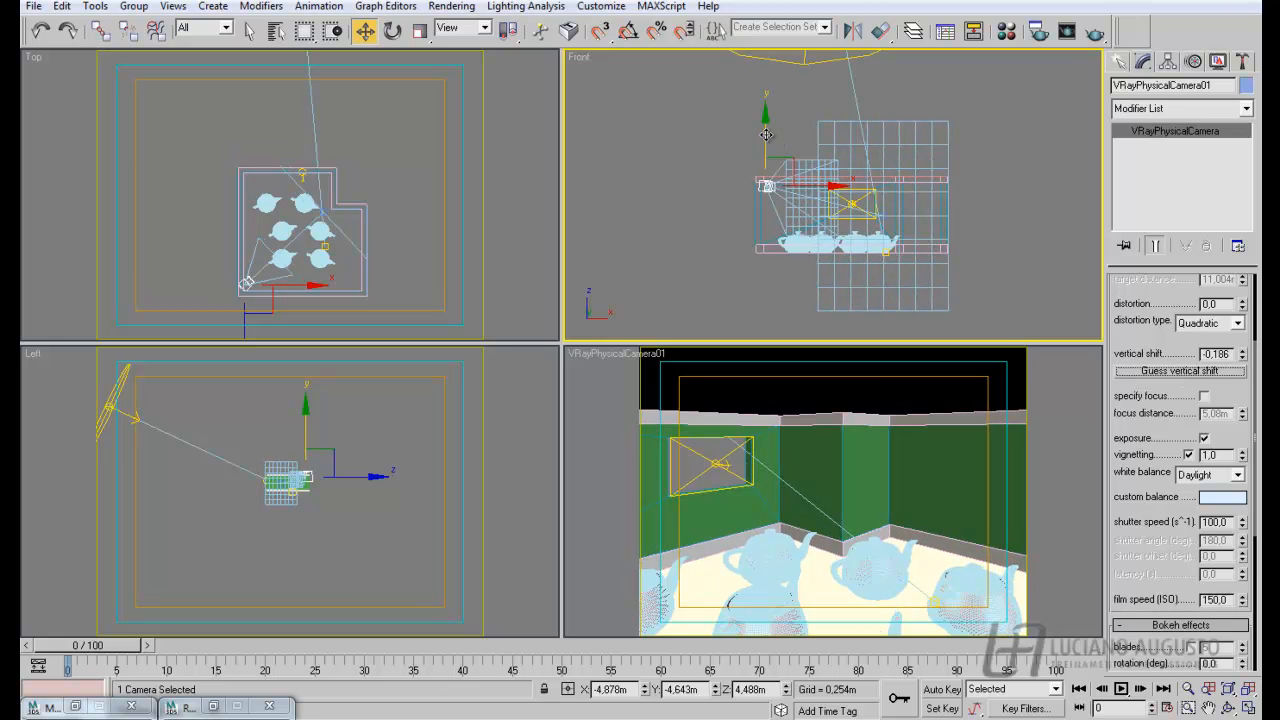
{"action": "left_click_drag", "start_coordinate": [766, 145], "coordinate": [767, 161]}
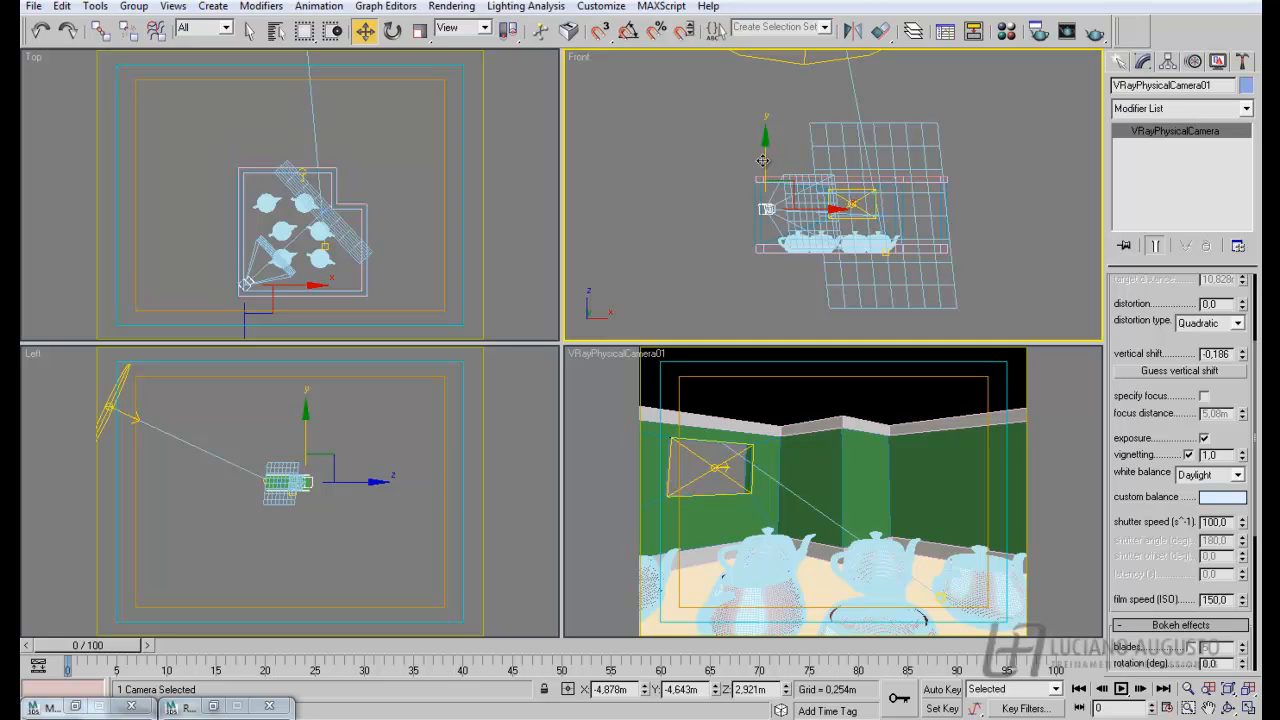
{"action": "left_click", "coordinate": [1166, 371]}
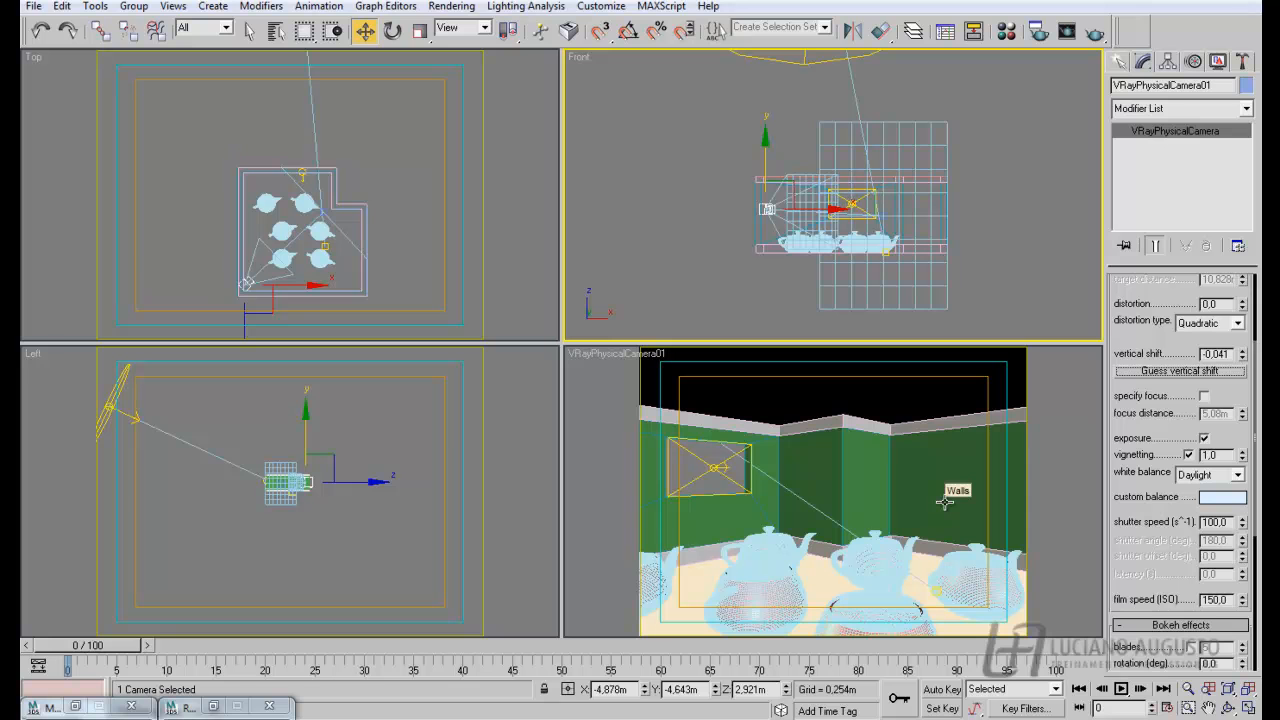
- Review the camera's white balance presets and keep Daylight
{"action": "left_click_drag", "start_coordinate": [1231, 431], "coordinate": [1213, 388]}
{"action": "left_click", "coordinate": [1239, 425]}
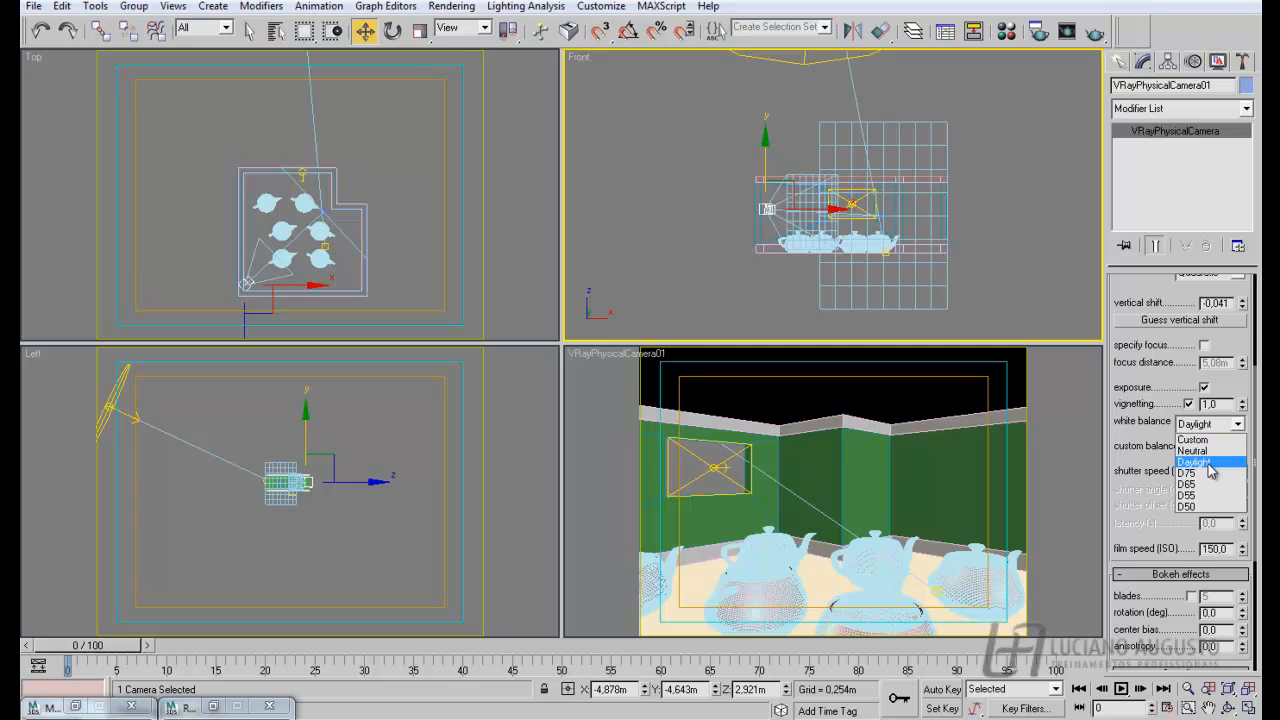
{"action": "left_click", "coordinate": [1210, 463]}
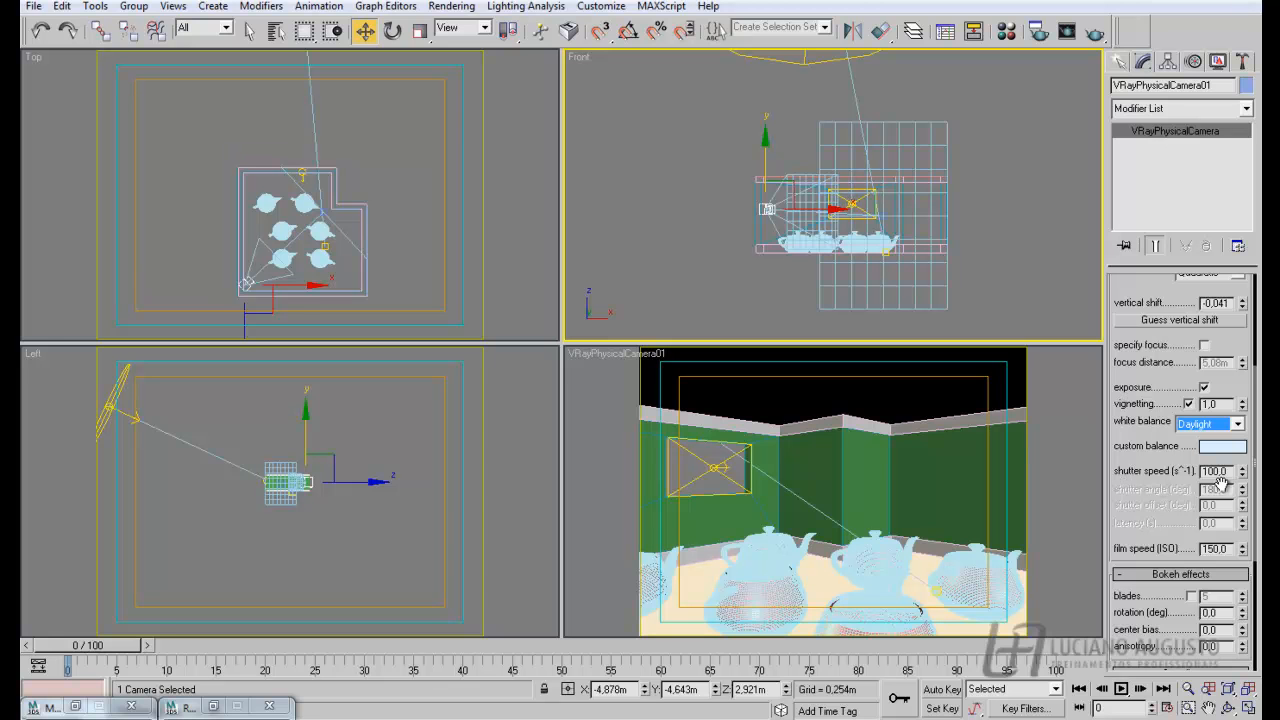
- Try film speed (ISO) values of 800 and 100 on the camera, and return it to 150
{"action": "left_click_drag", "start_coordinate": [1180, 488], "coordinate": [1169, 460]}
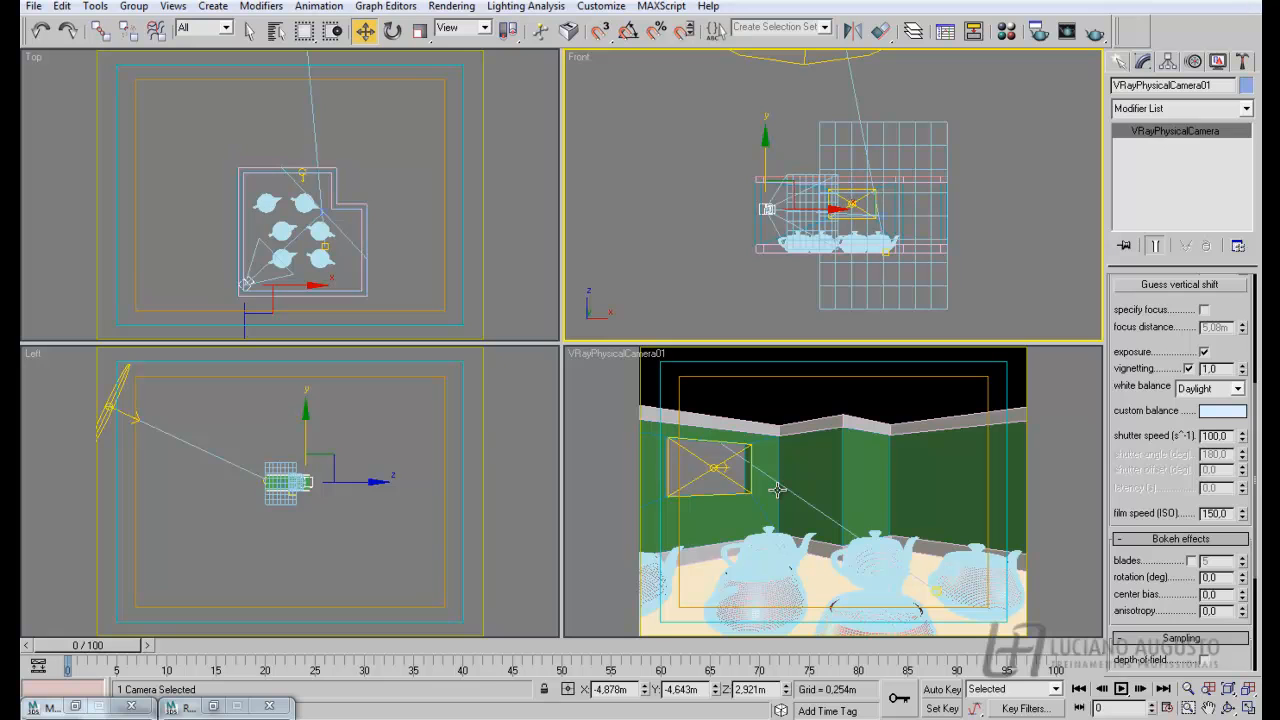
{"action": "double_click", "coordinate": [1218, 513]}
{"action": "type", "text": "800"}
{"action": "key", "text": "Return"}
{"action": "double_click", "coordinate": [1212, 514]}
{"action": "type", "text": "100"}
{"action": "key", "text": "Return"}
{"action": "left_click", "coordinate": [1215, 514]}
{"action": "key", "text": "BackSpace"}
{"action": "type", "text": "5"}
- Set the physical camera's shutter speed to 1 and make its camera view the active viewport
{"action": "scroll", "coordinate": [1239, 457], "scroll_direction": "up", "scroll_amount": 3}
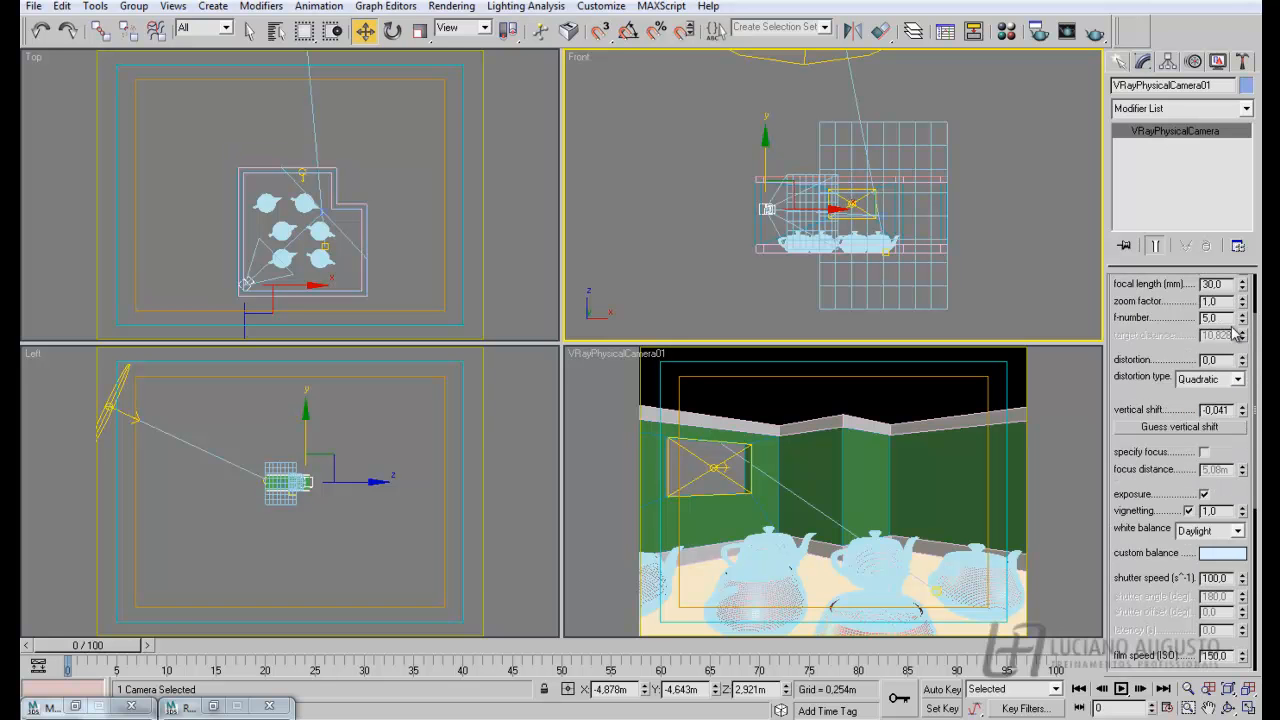
{"action": "scroll", "coordinate": [1251, 491], "scroll_direction": "down", "scroll_amount": 5}
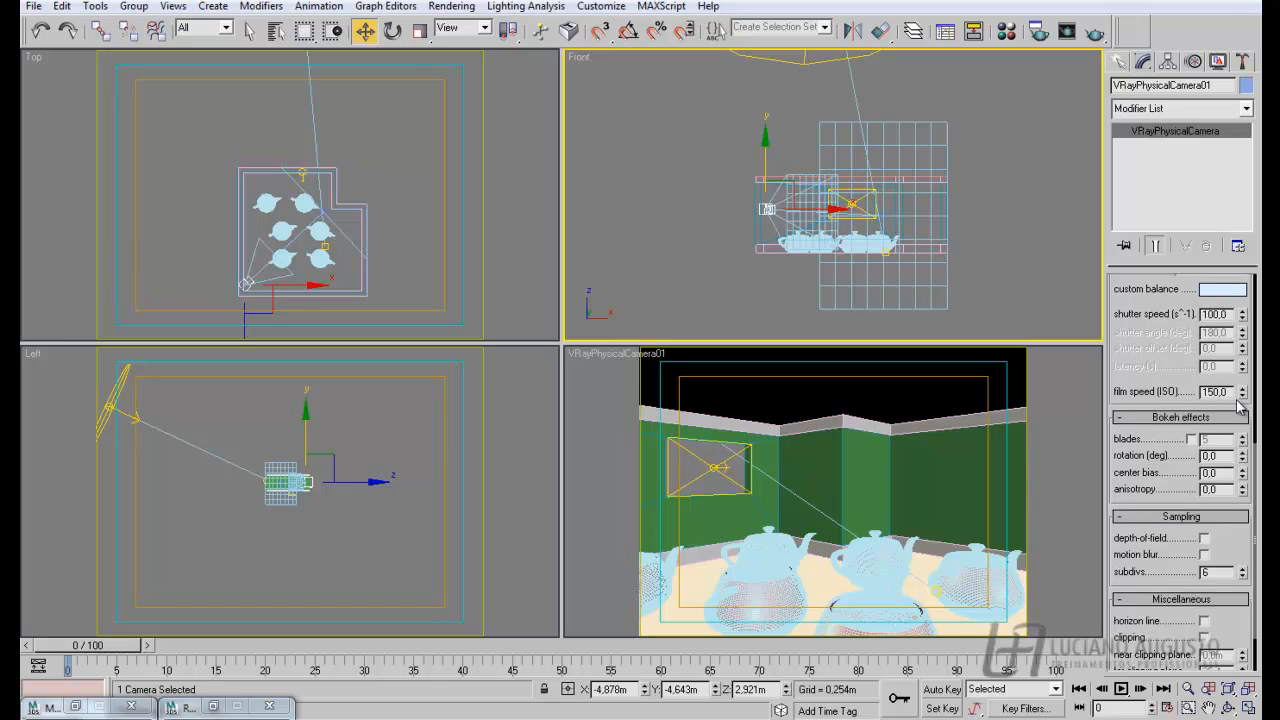
{"action": "left_click_drag", "start_coordinate": [1177, 363], "coordinate": [1170, 437]}
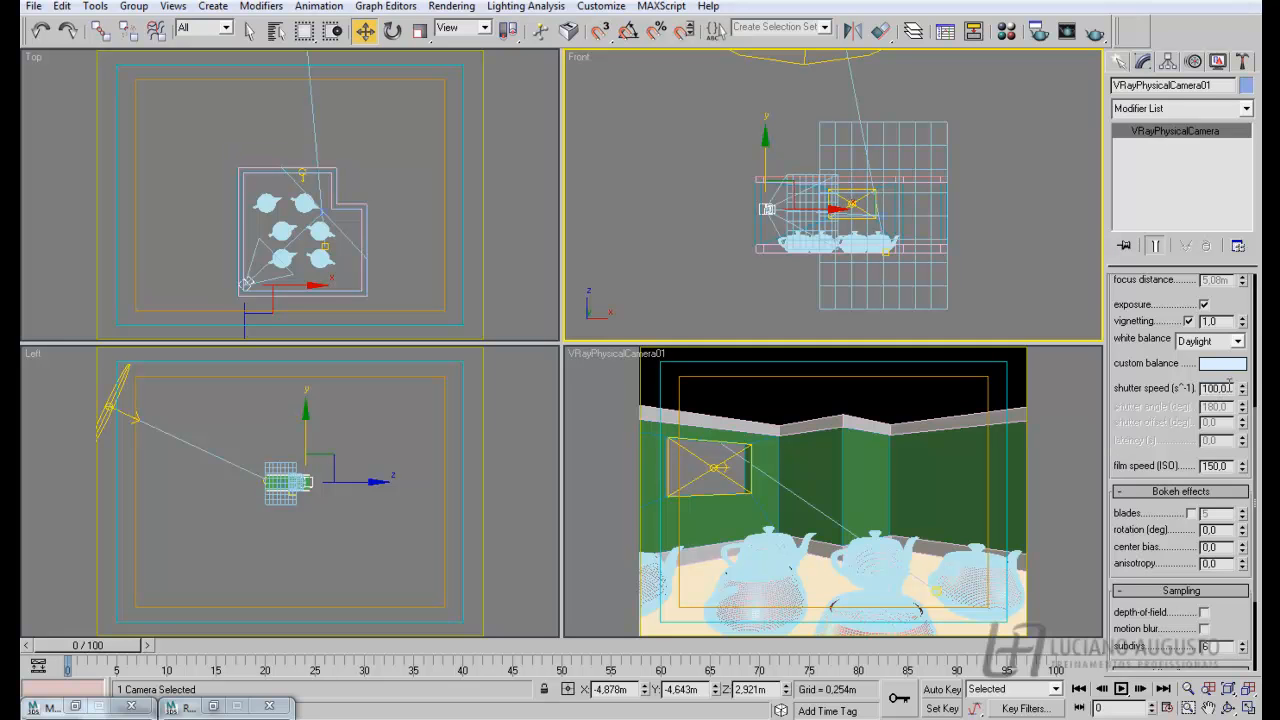
{"action": "left_click_drag", "start_coordinate": [1229, 387], "coordinate": [1196, 381]}
{"action": "left_click", "coordinate": [1209, 389]}
{"action": "left_click_drag", "start_coordinate": [1230, 388], "coordinate": [1186, 387]}
{"action": "type", "text": "1"}
{"action": "key", "text": "Return"}
{"action": "left_click", "coordinate": [1050, 408]}
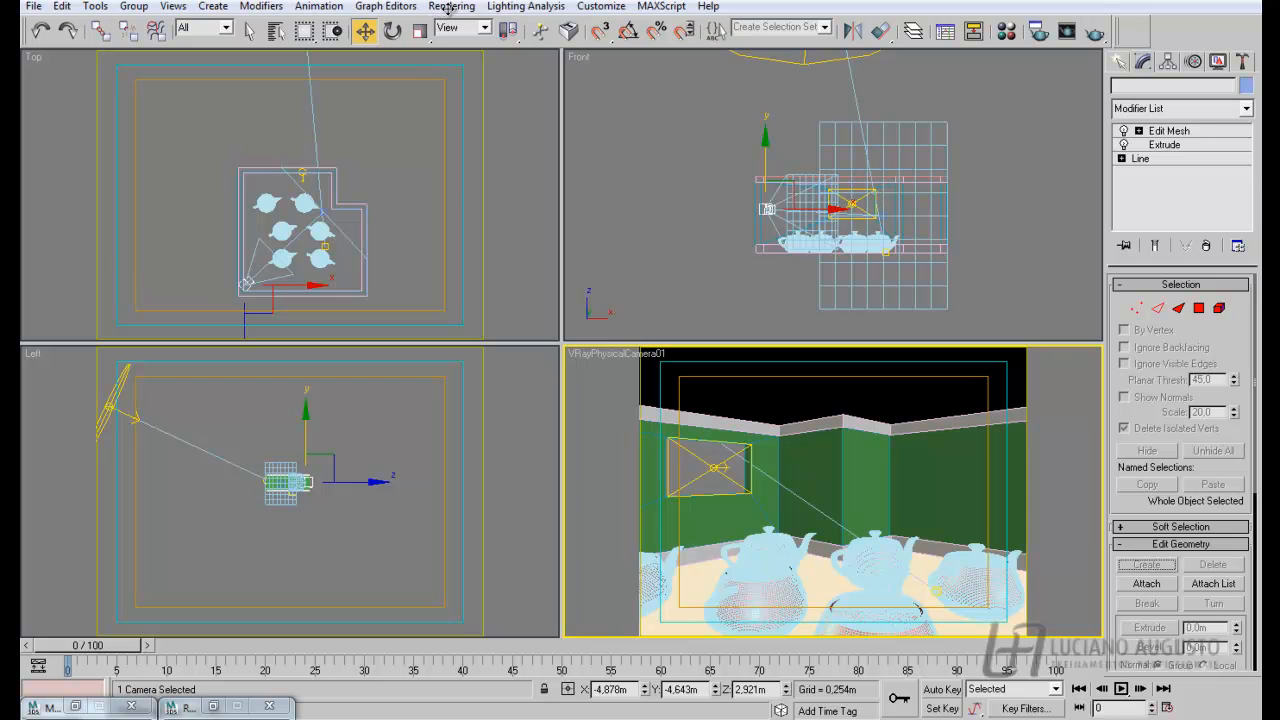
- Test-render the camera view at shutter speed 1, cancel the render and close the V-Ray frame buffer
{"action": "left_click", "coordinate": [450, 6]}
{"action": "left_click", "coordinate": [463, 26]}
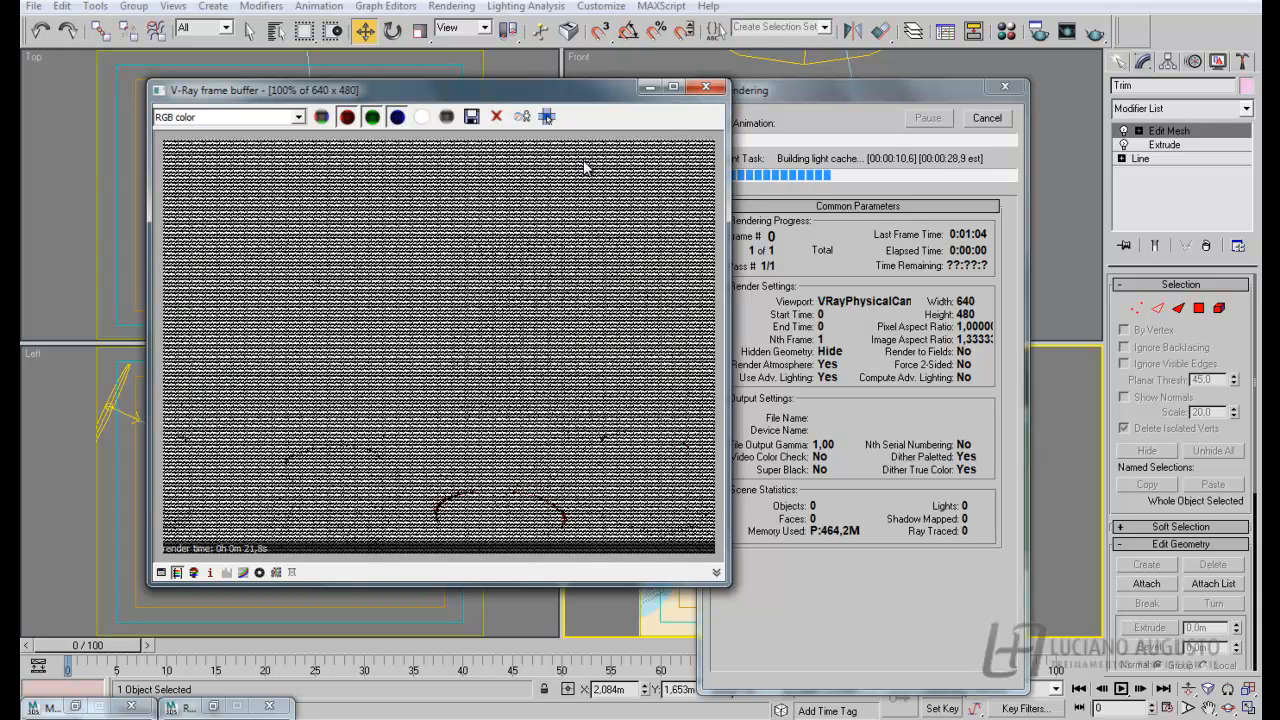
{"action": "left_click", "coordinate": [988, 120]}
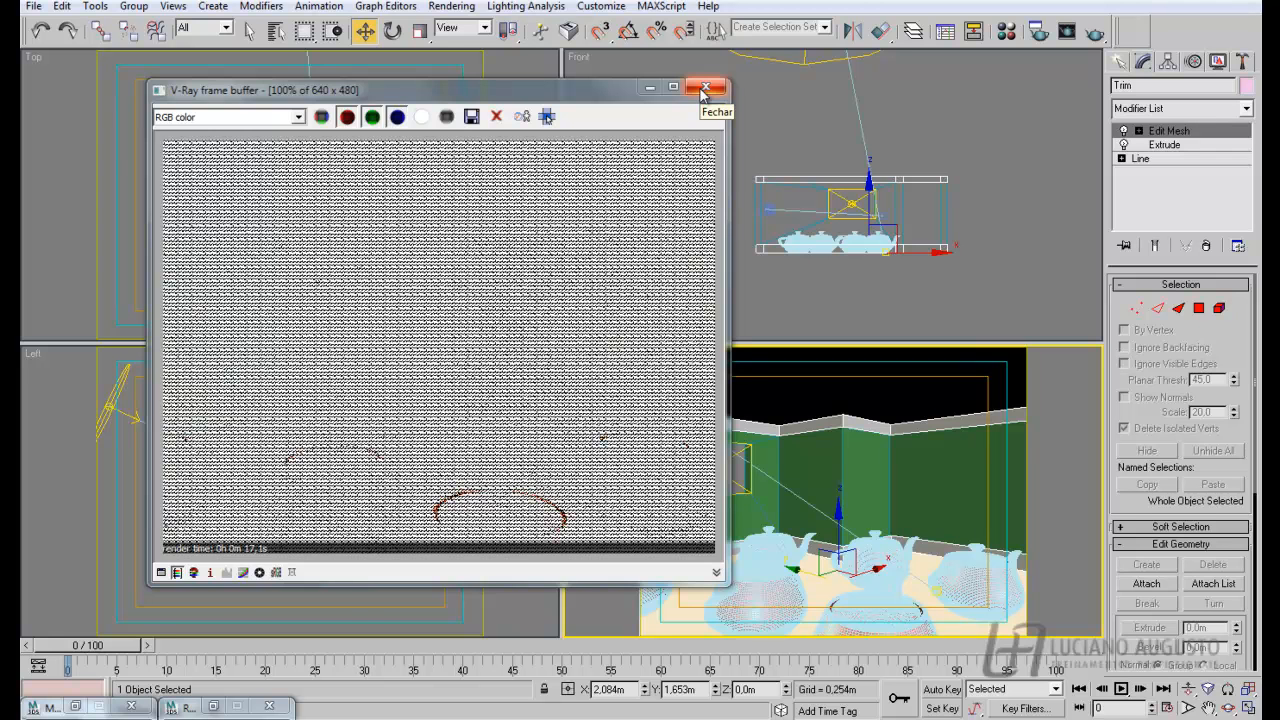
{"action": "left_click", "coordinate": [705, 89]}
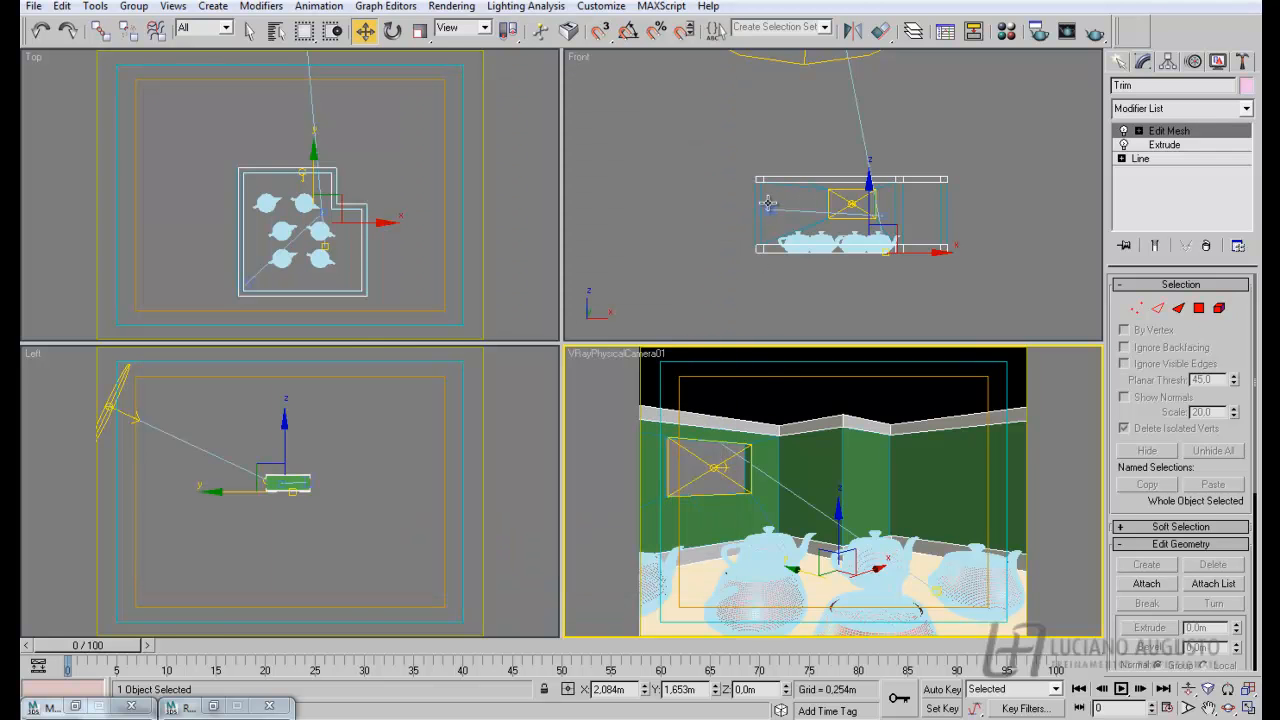
- Reselect the physical camera in the Front view, set its shutter speed to 800 and activate the camera viewport
{"action": "left_click", "coordinate": [767, 205]}
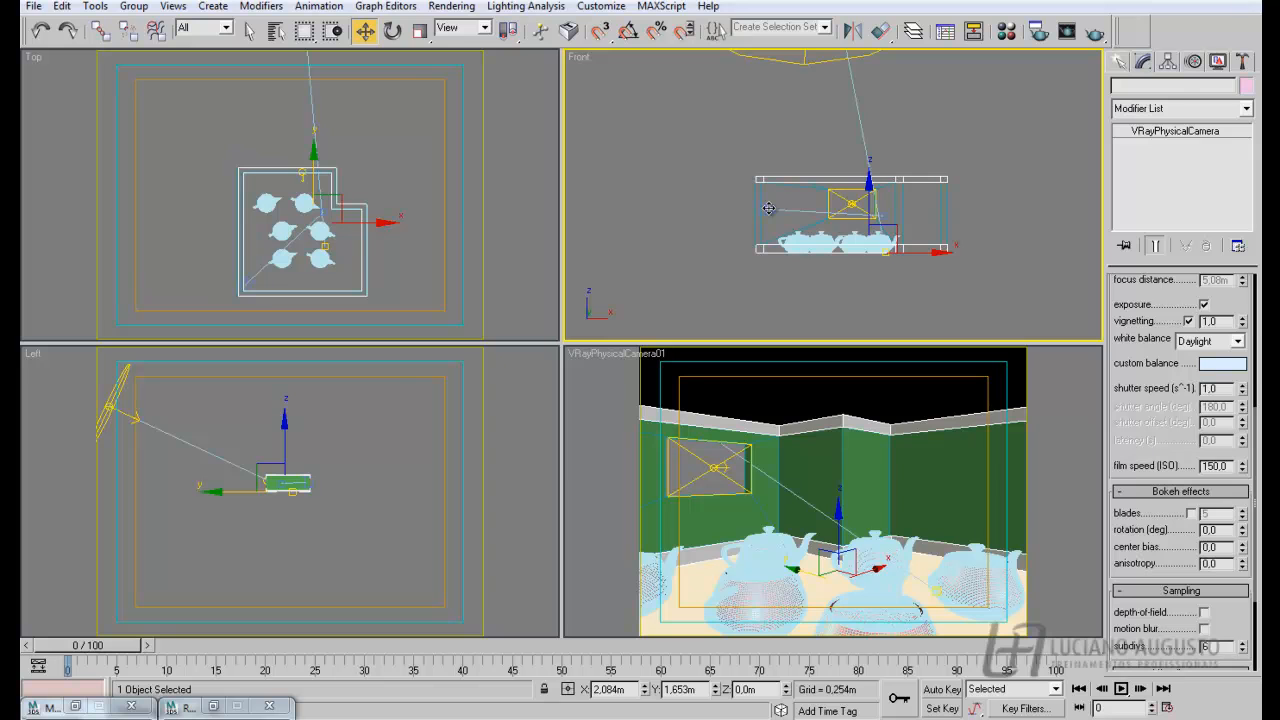
{"action": "left_click", "coordinate": [768, 207]}
{"action": "left_click_drag", "start_coordinate": [1214, 388], "coordinate": [1189, 386]}
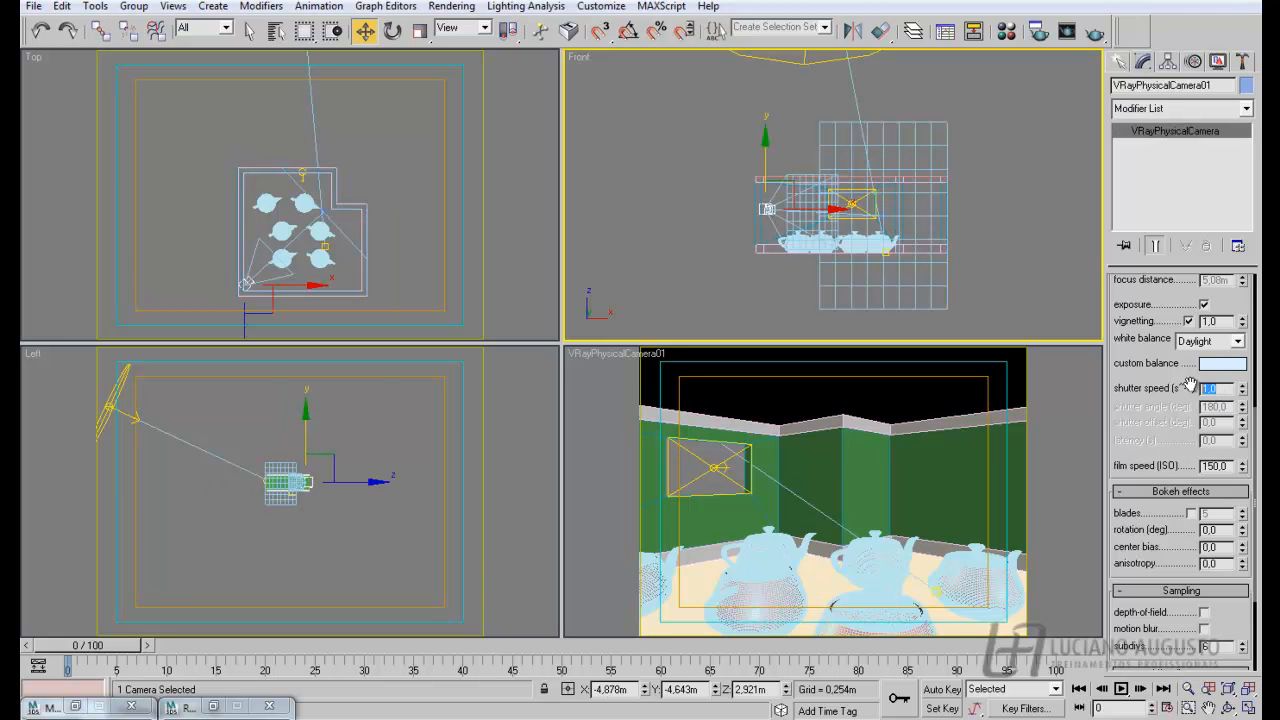
{"action": "type", "text": "800"}
{"action": "key", "text": "Return"}
{"action": "left_click", "coordinate": [1078, 400]}
- Test-render the camera view at shutter speed 800, cancel the render and close the V-Ray frame buffer
{"action": "left_click", "coordinate": [452, 8]}
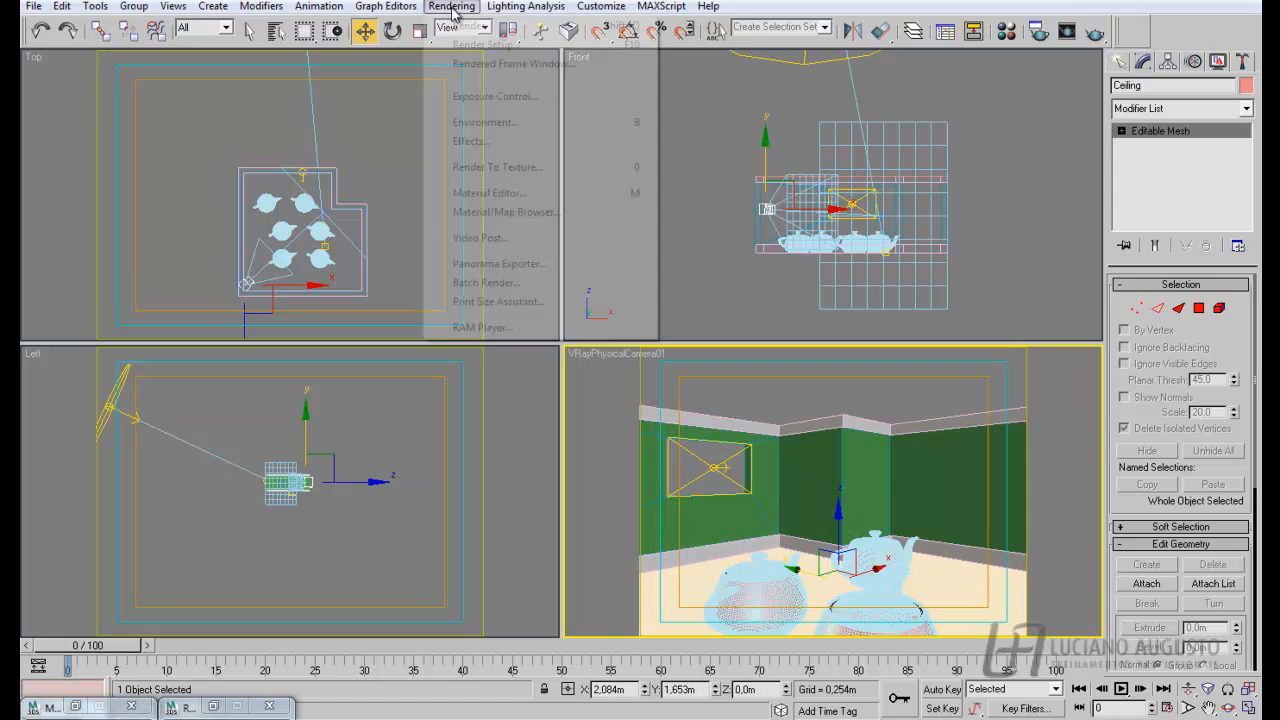
{"action": "left_click", "coordinate": [466, 30]}
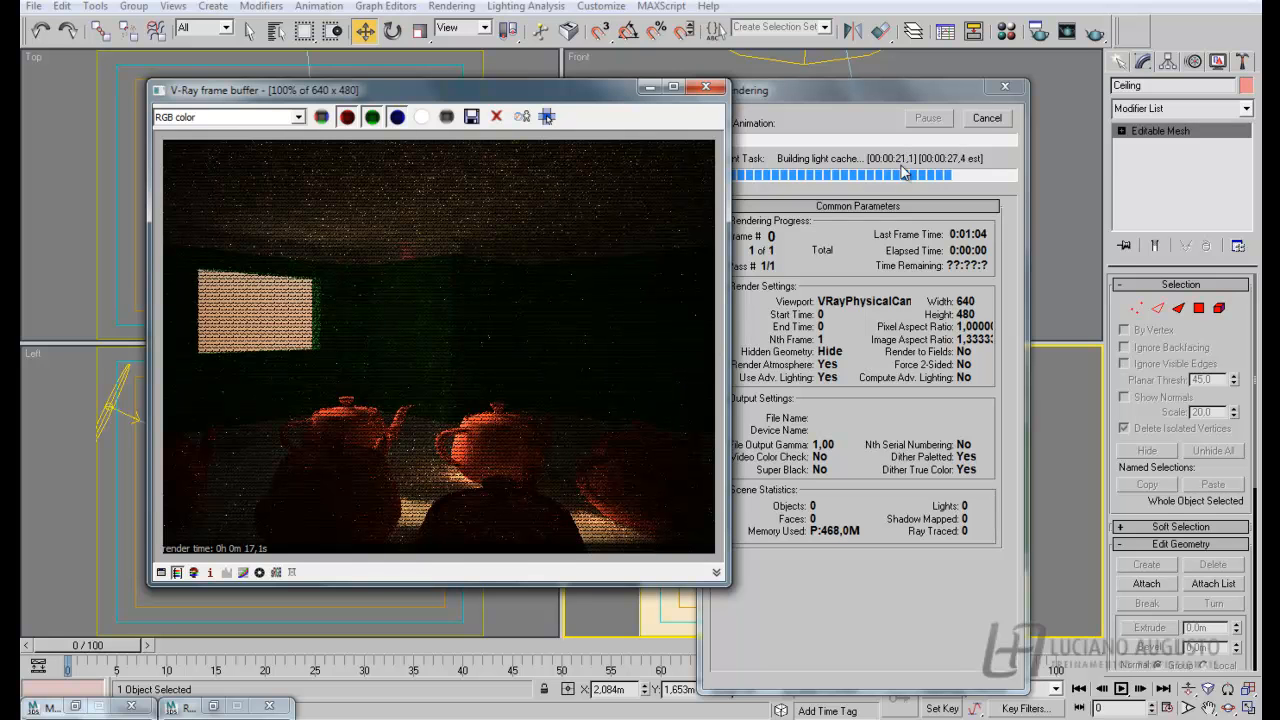
{"action": "left_click", "coordinate": [985, 119]}
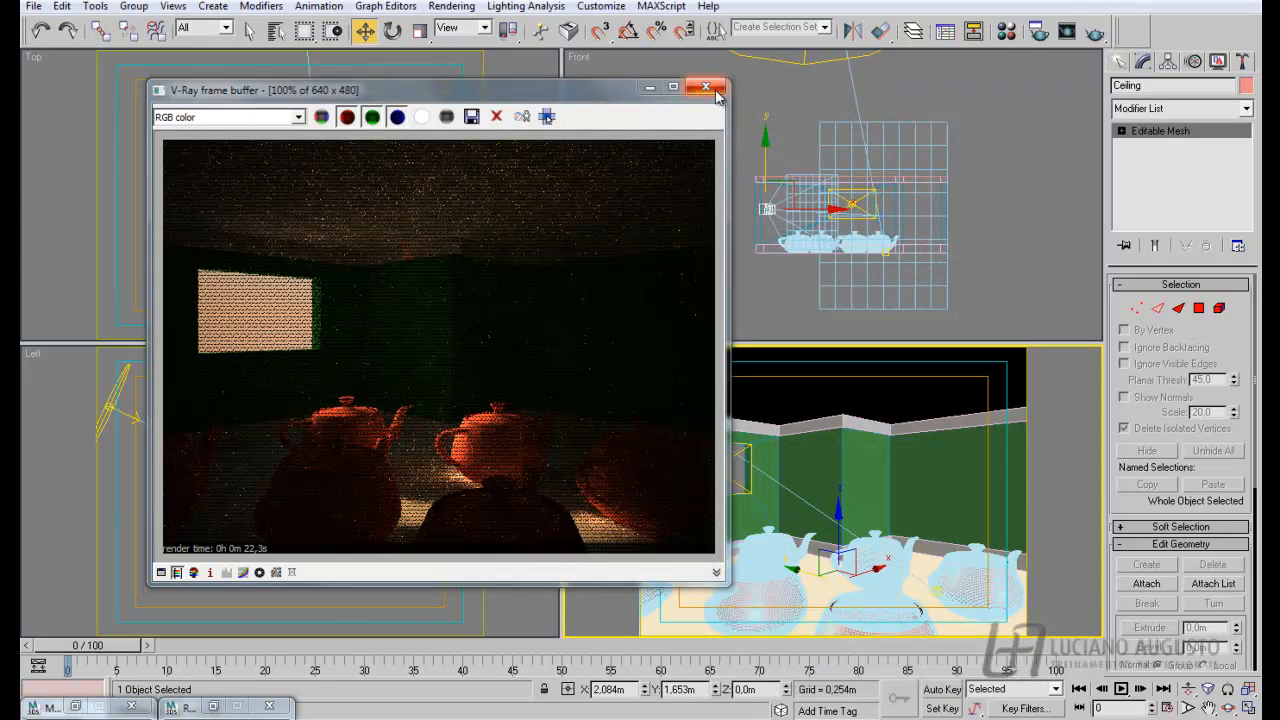
{"action": "left_click", "coordinate": [705, 87]}
- Reselect the physical camera, set its shutter speed to 200 and activate the camera viewport
{"action": "left_click", "coordinate": [768, 208]}
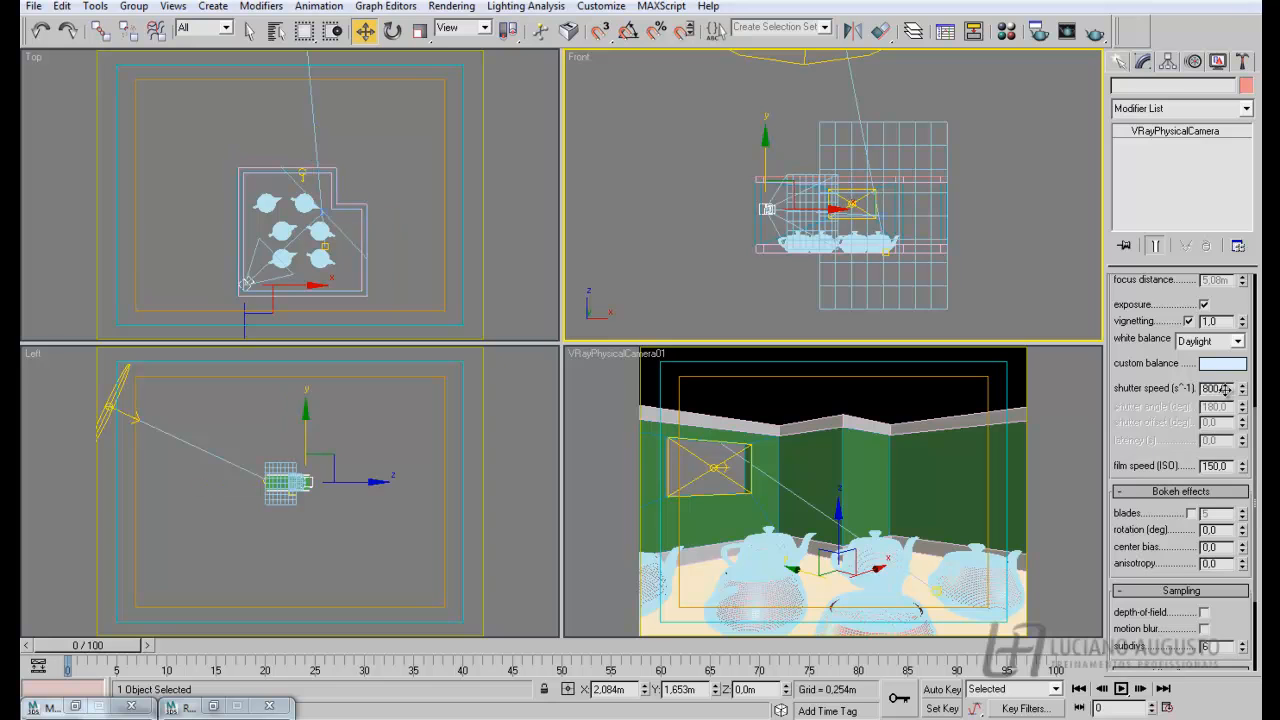
{"action": "double_click", "coordinate": [1228, 388]}
{"action": "type", "text": "200"}
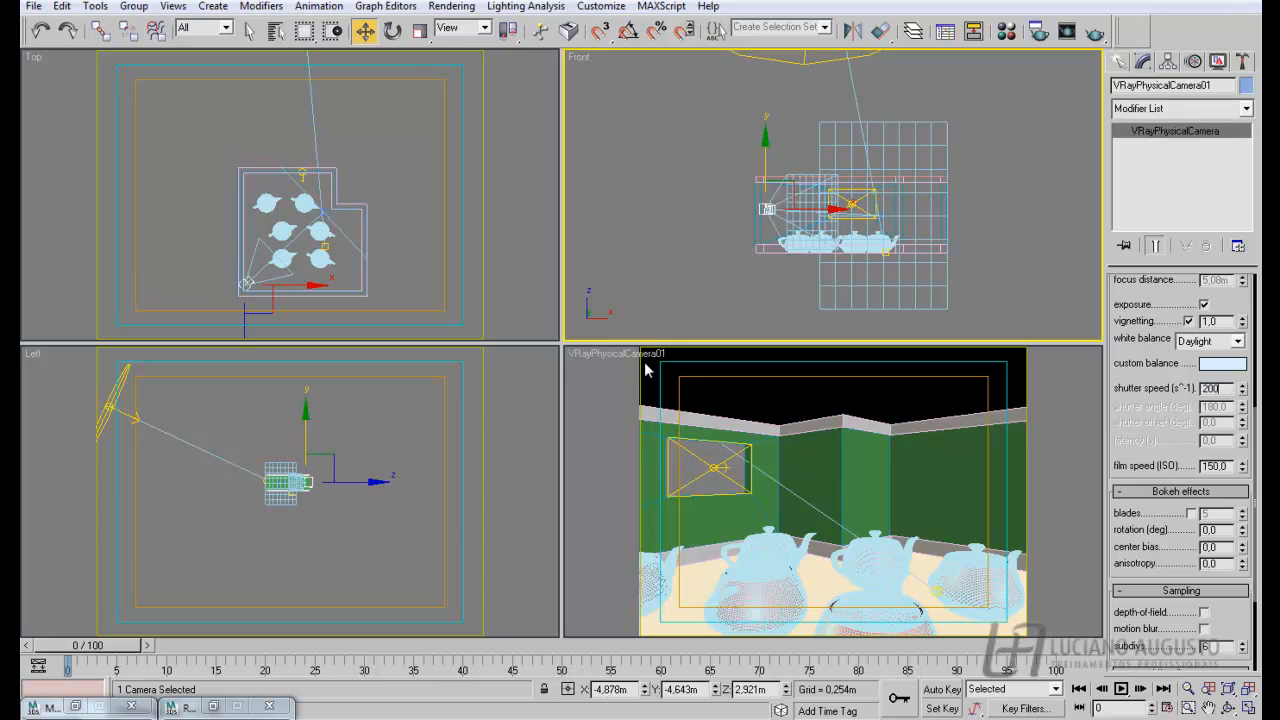
{"action": "right_click", "coordinate": [645, 371]}
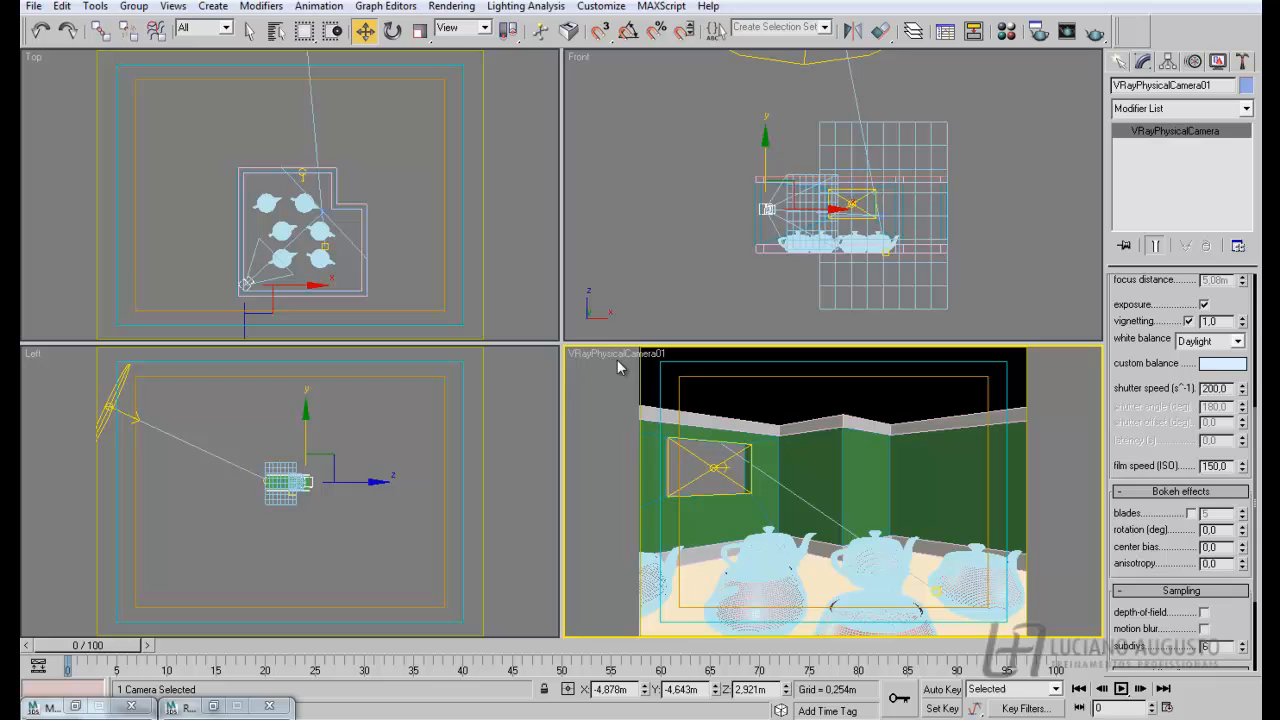
- Test-render the camera view at shutter speed 200, cancel the render and dismiss the V-Ray frame buffer
{"action": "left_click", "coordinate": [462, 9]}
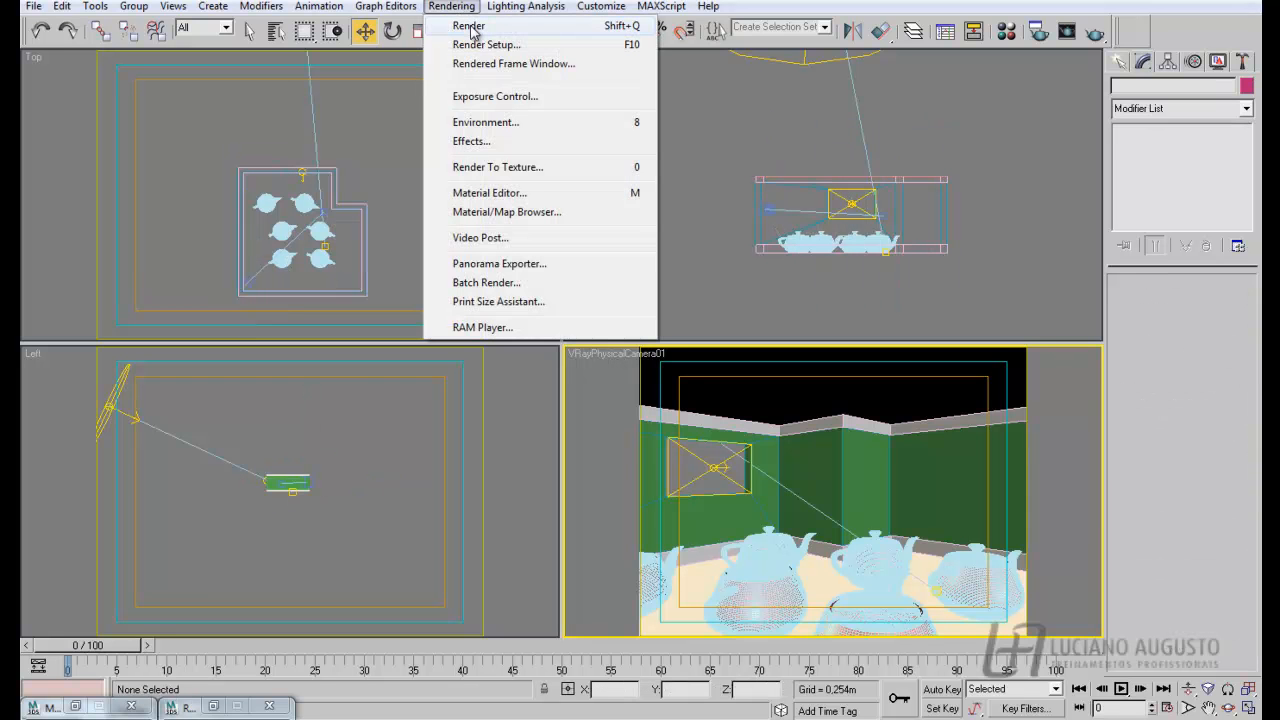
{"action": "left_click", "coordinate": [470, 27]}
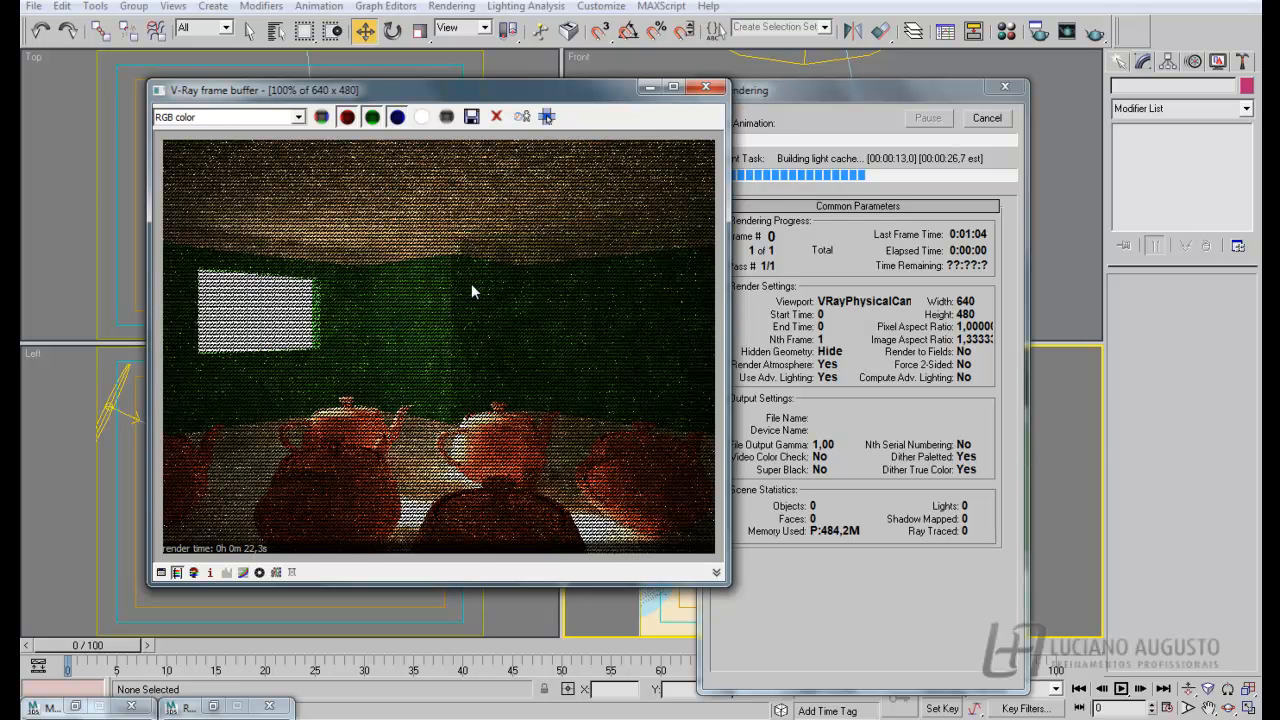
{"action": "left_click", "coordinate": [990, 121]}
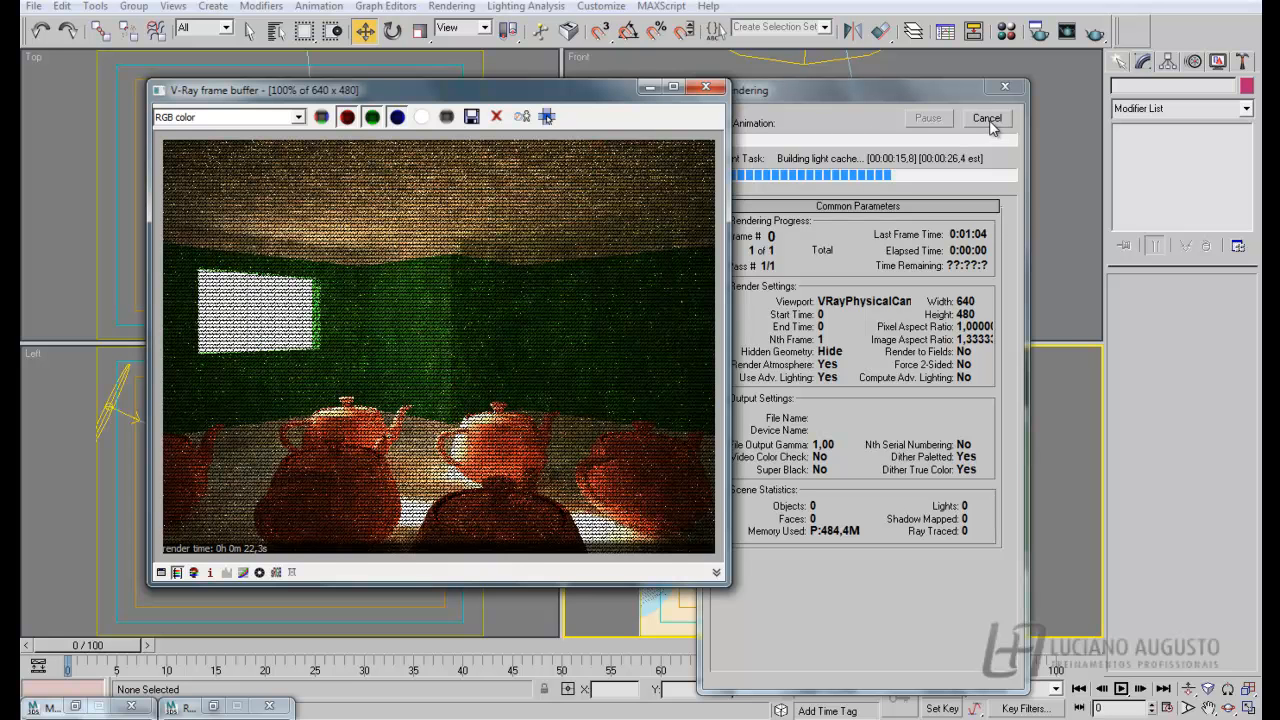
{"action": "left_click", "coordinate": [648, 88]}
- Reselect the physical camera, set its shutter speed to 100 and activate the camera viewport
{"action": "left_click", "coordinate": [767, 209]}
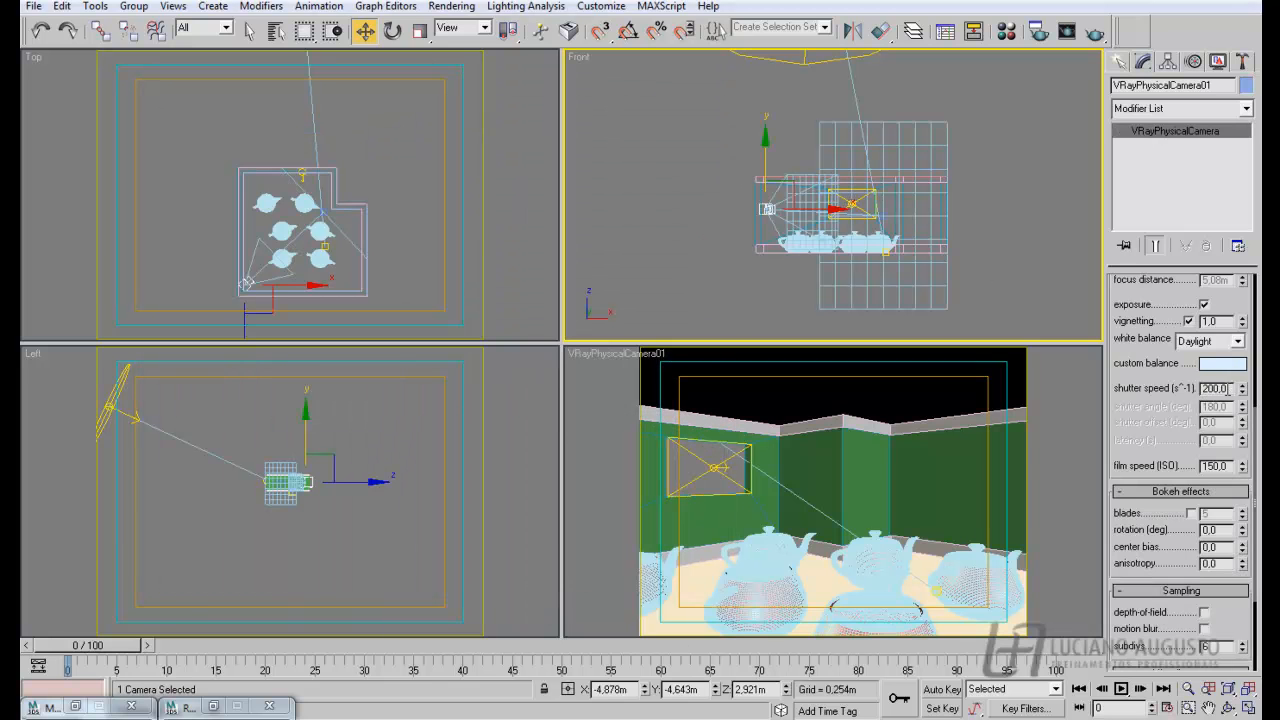
{"action": "double_click", "coordinate": [1227, 389]}
{"action": "type", "text": "100"}
{"action": "left_click", "coordinate": [618, 393]}
- Test-render the camera view at shutter speed 100 from the render setup, cancel the render and move the frame window off the camera
{"action": "left_click", "coordinate": [466, 7]}
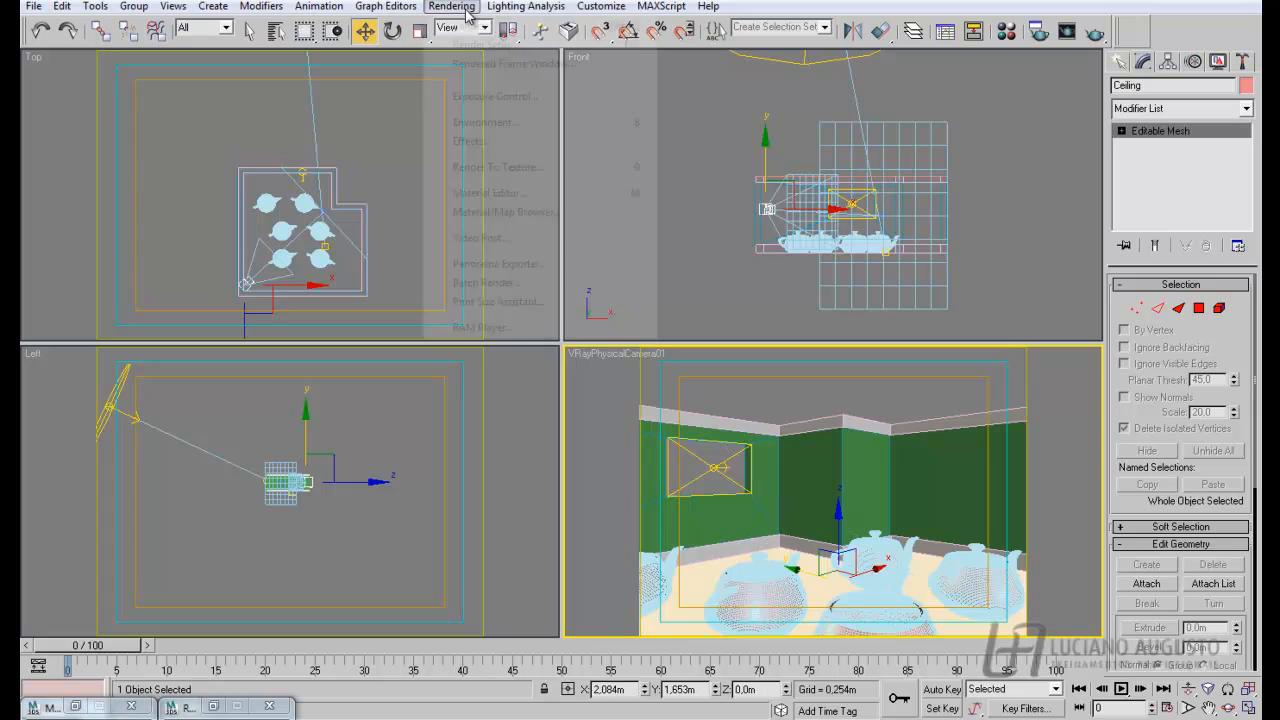
{"action": "left_click", "coordinate": [467, 30]}
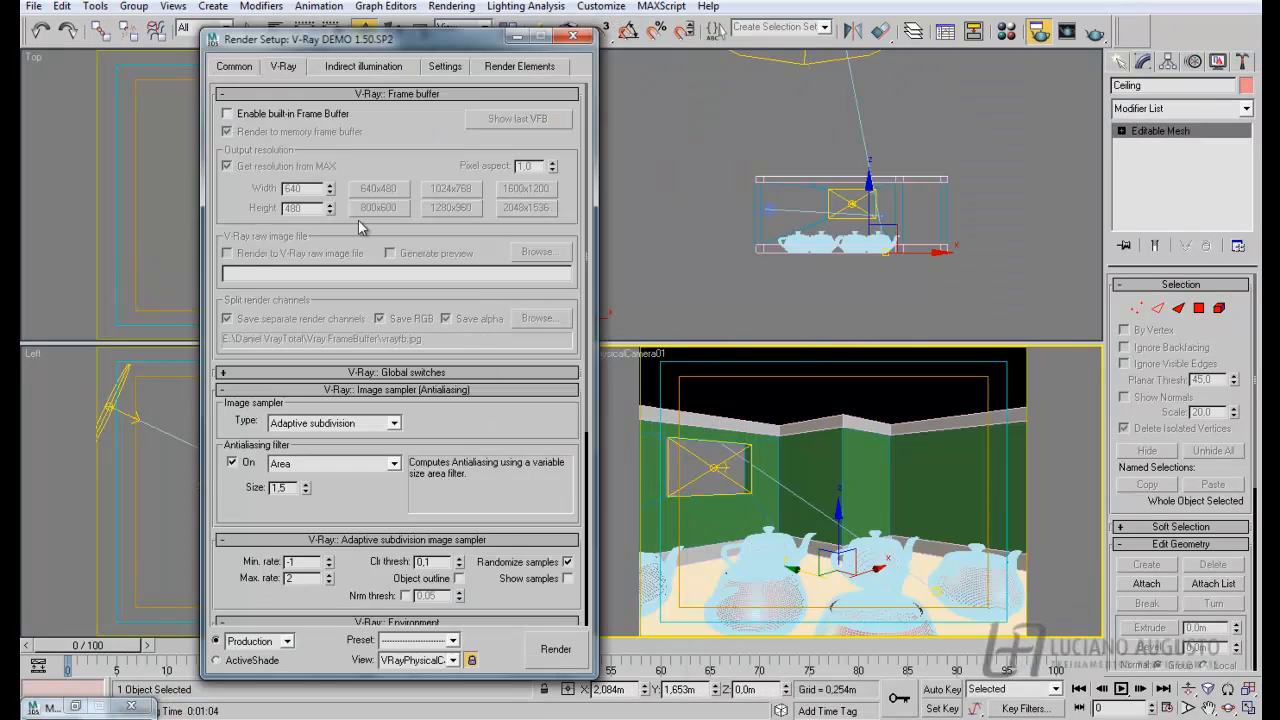
{"action": "left_click", "coordinate": [557, 650]}
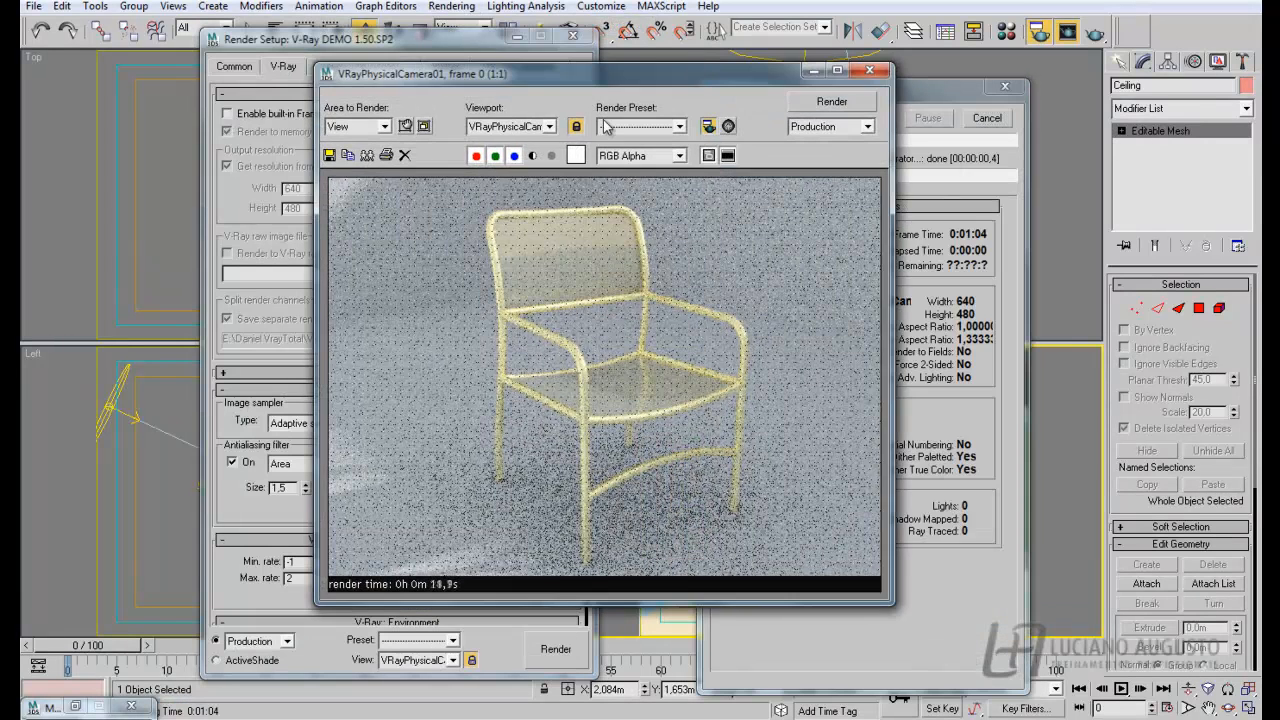
{"action": "left_click_drag", "start_coordinate": [605, 74], "coordinate": [469, 73]}
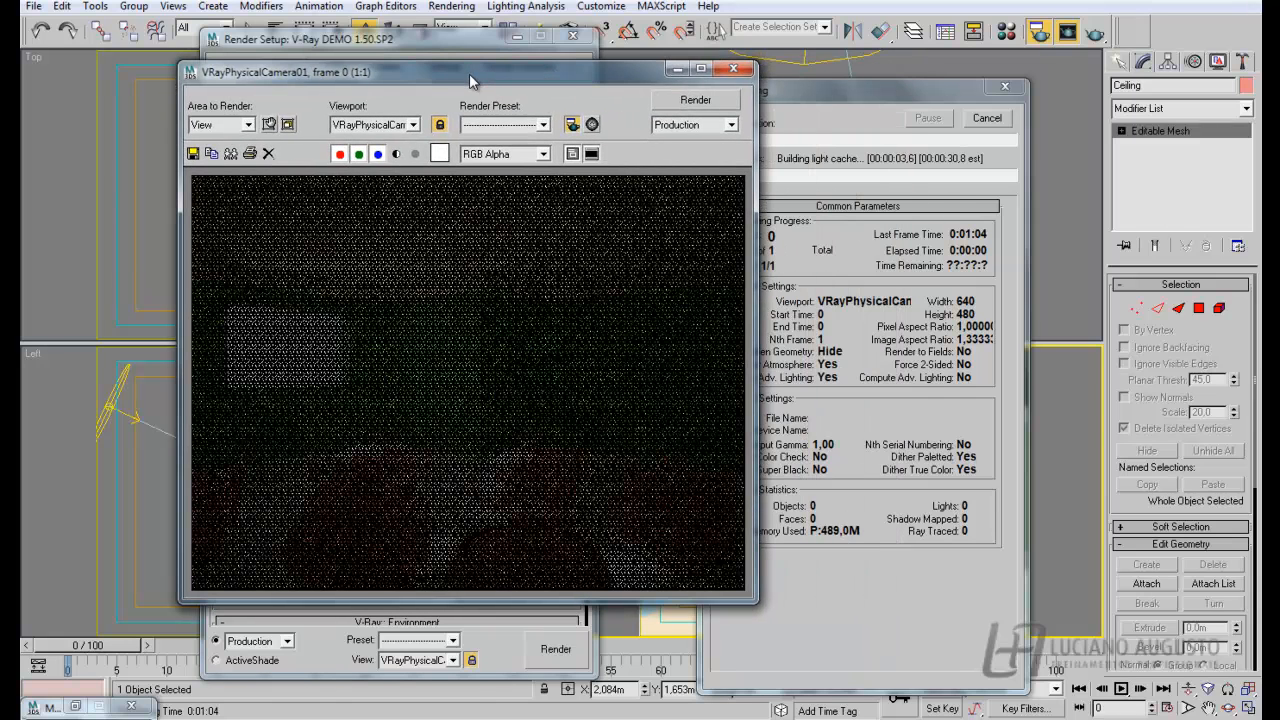
{"action": "left_click_drag", "start_coordinate": [925, 86], "coordinate": [1060, 73]}
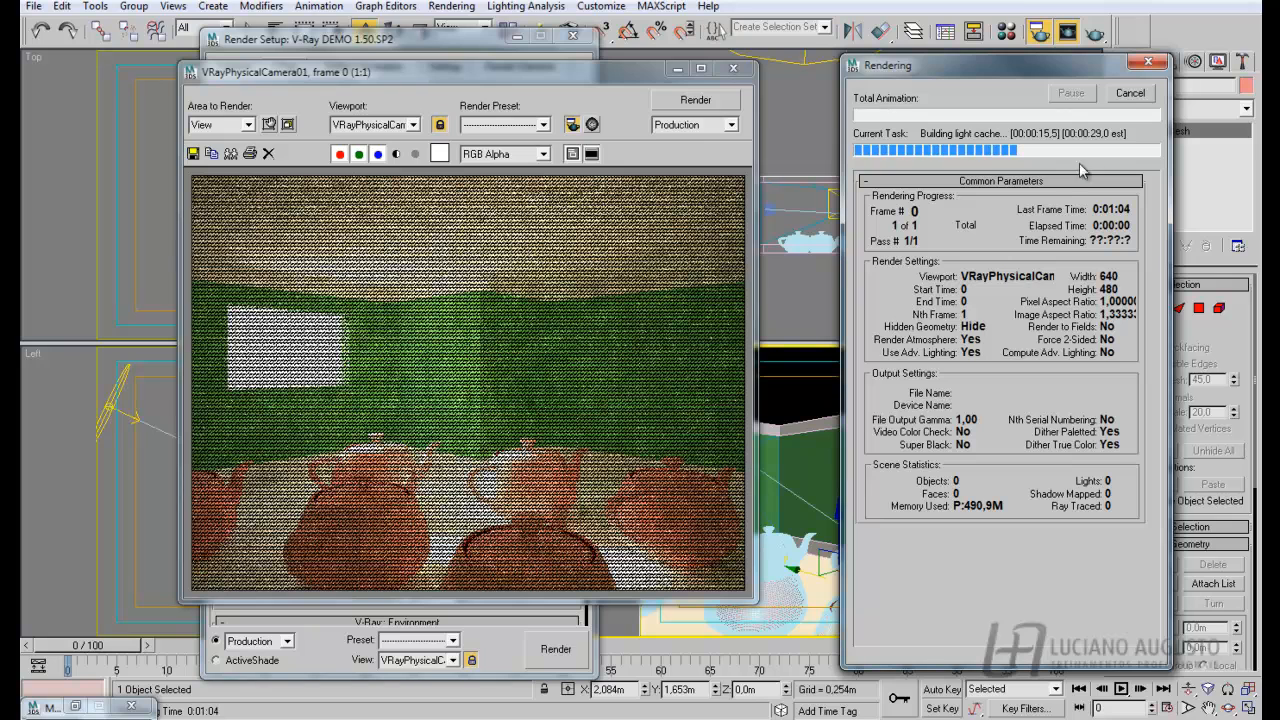
{"action": "left_click", "coordinate": [1128, 96]}
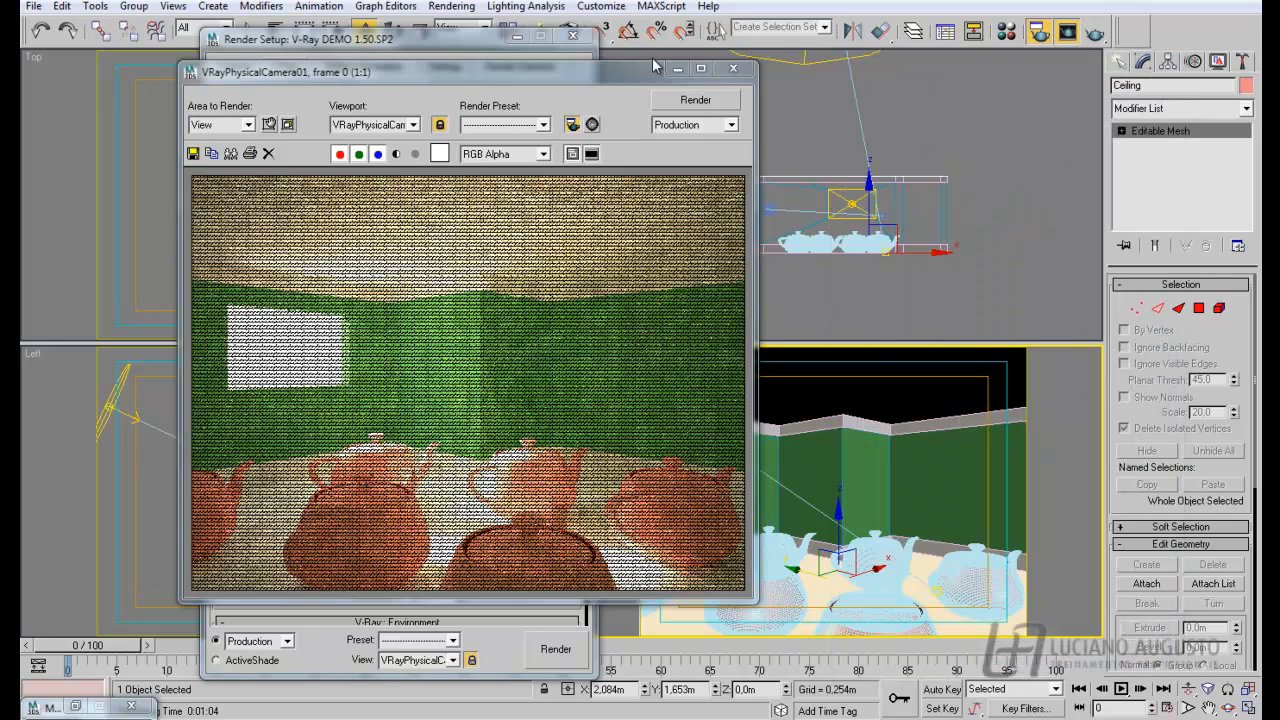
{"action": "left_click_drag", "start_coordinate": [622, 76], "coordinate": [499, 84]}
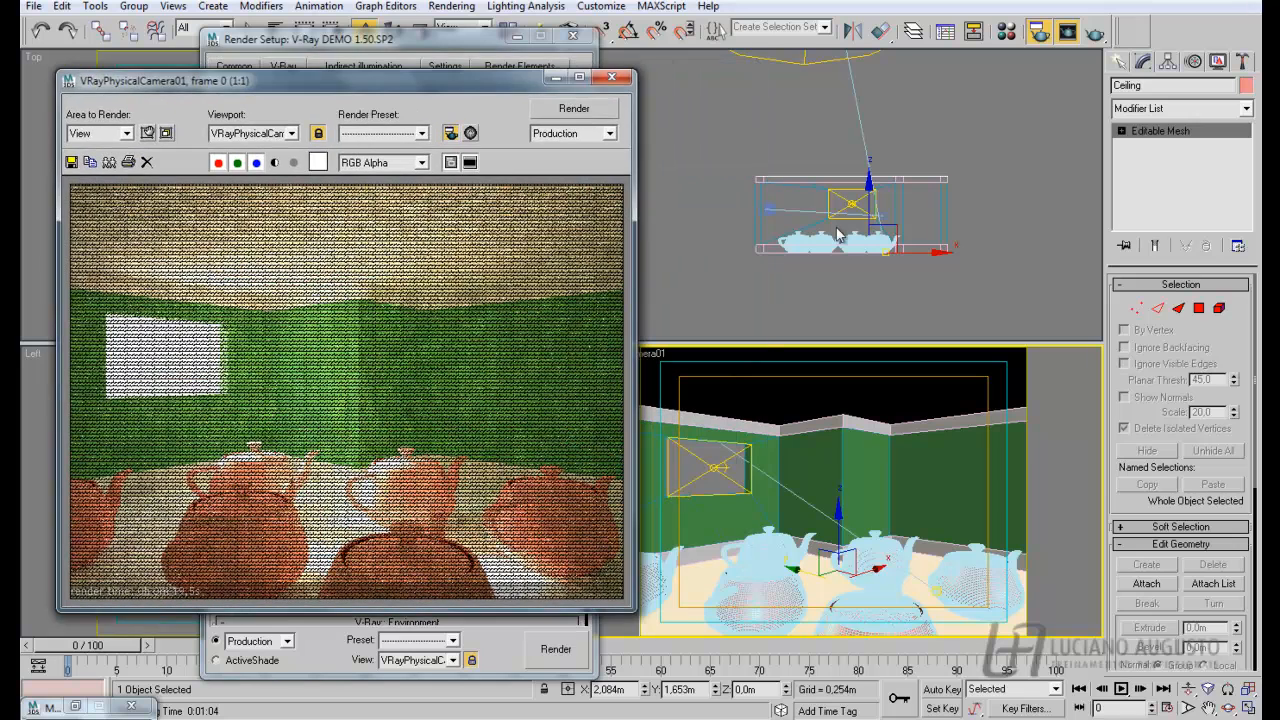
- Reselect the physical camera in the Front viewport and set its shutter speed to 150
{"action": "left_click", "coordinate": [766, 207]}
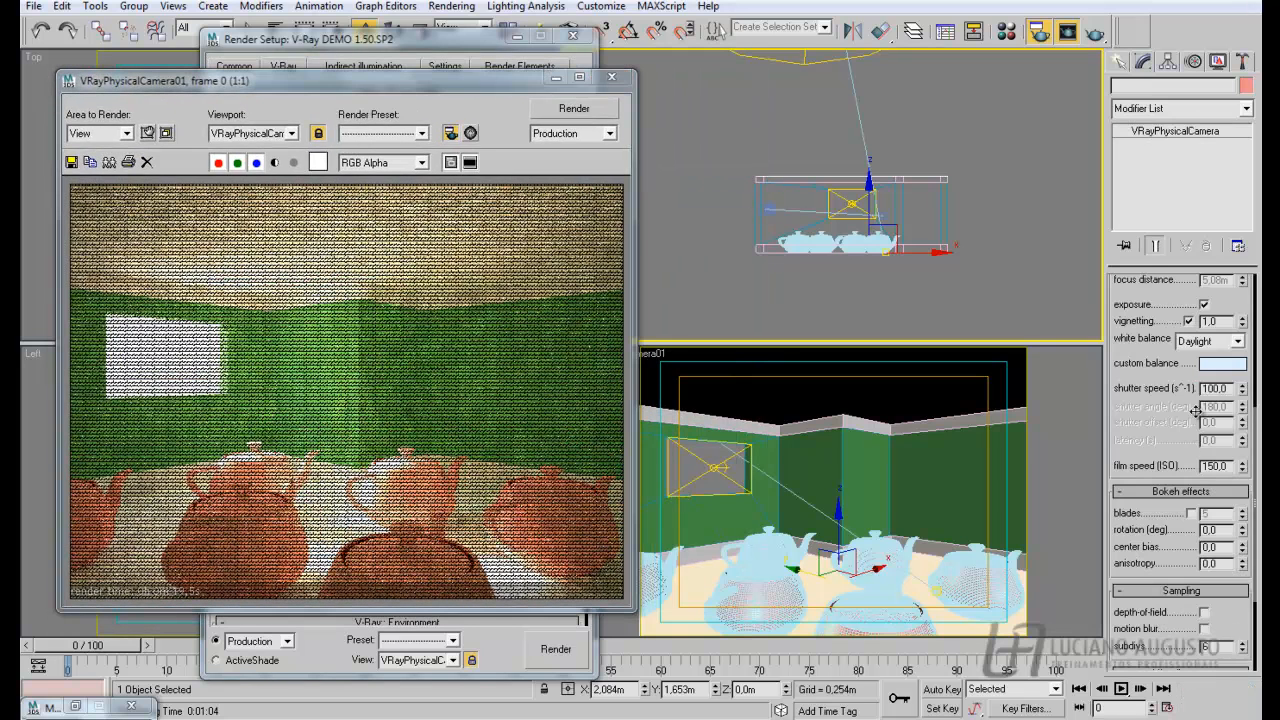
{"action": "double_click", "coordinate": [1215, 390]}
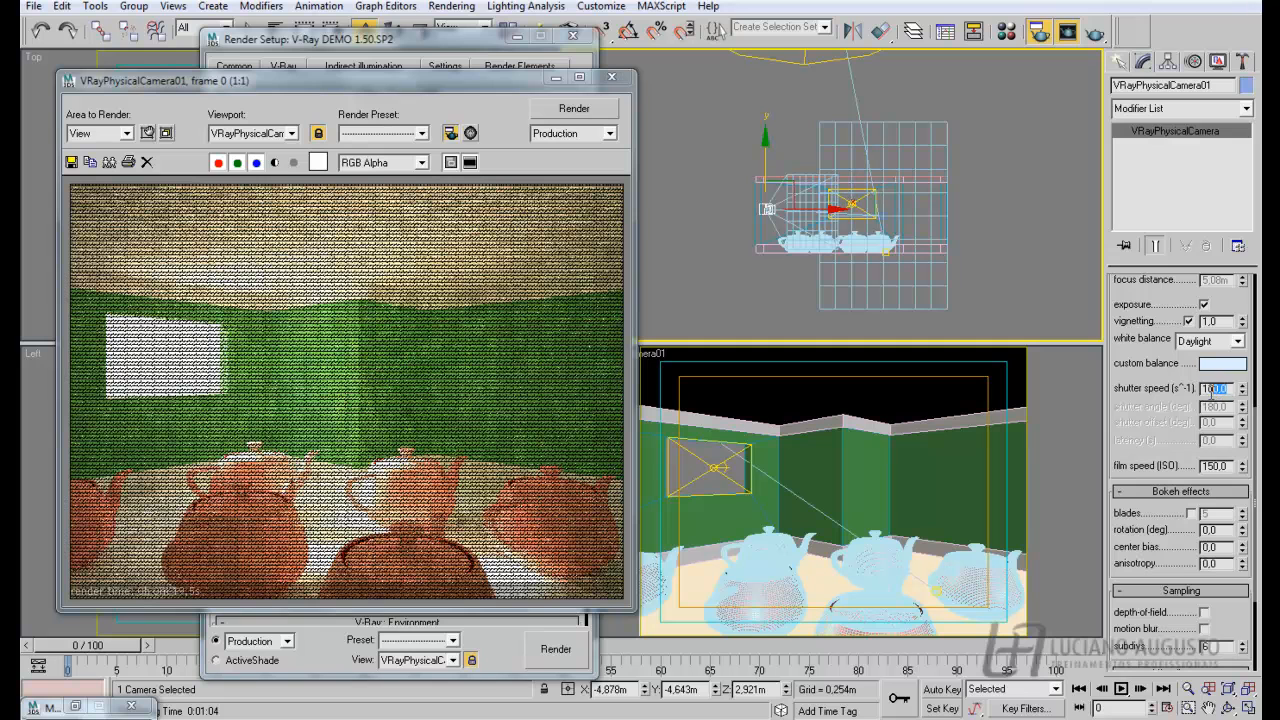
{"action": "type", "text": "150"}
{"action": "key", "text": "Return"}
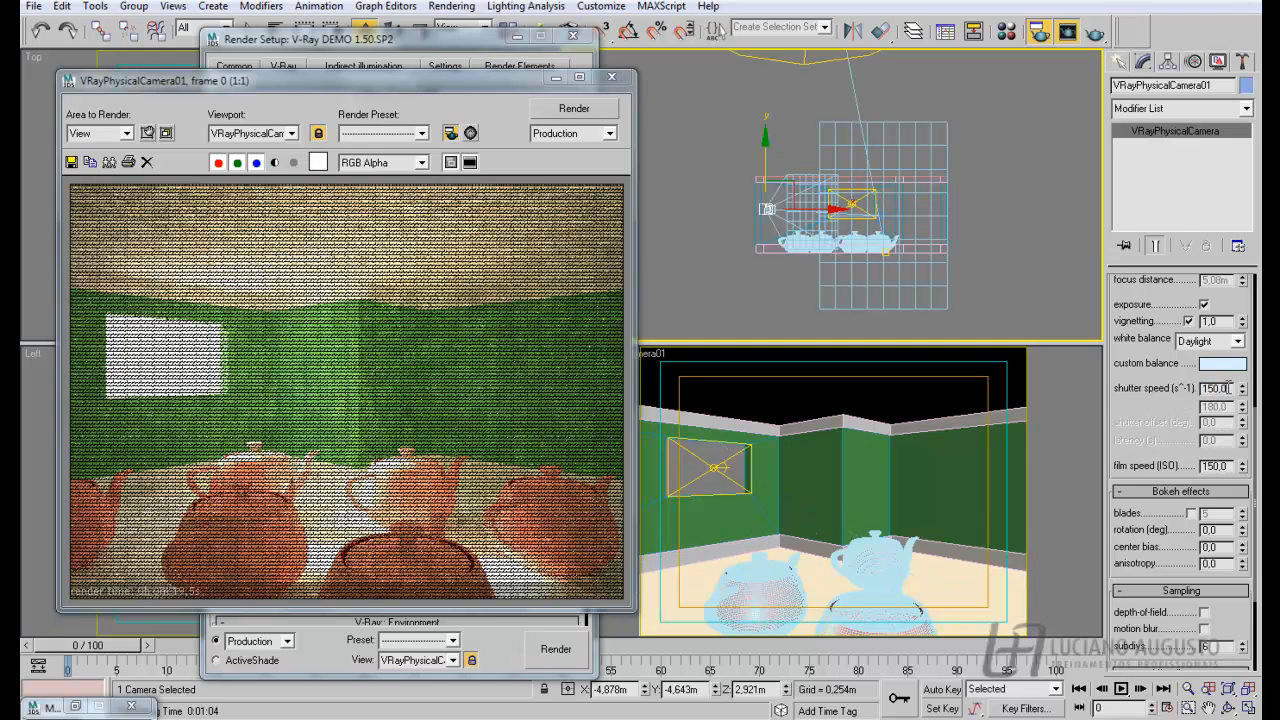
- Render the camera view completely at shutter speed 150 and close all the V-Ray render element windows, from ZDepth to Atmosphere
{"action": "left_click", "coordinate": [574, 108]}
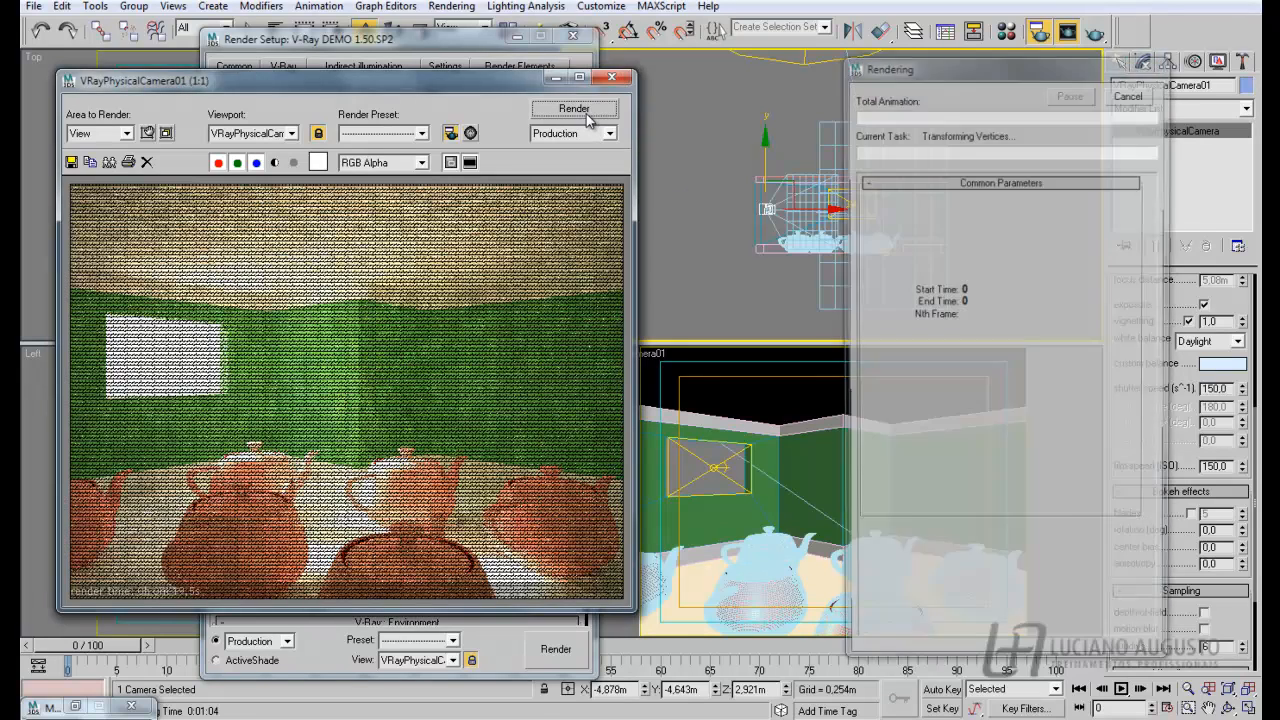
{"action": "left_click_drag", "start_coordinate": [497, 83], "coordinate": [627, 79]}
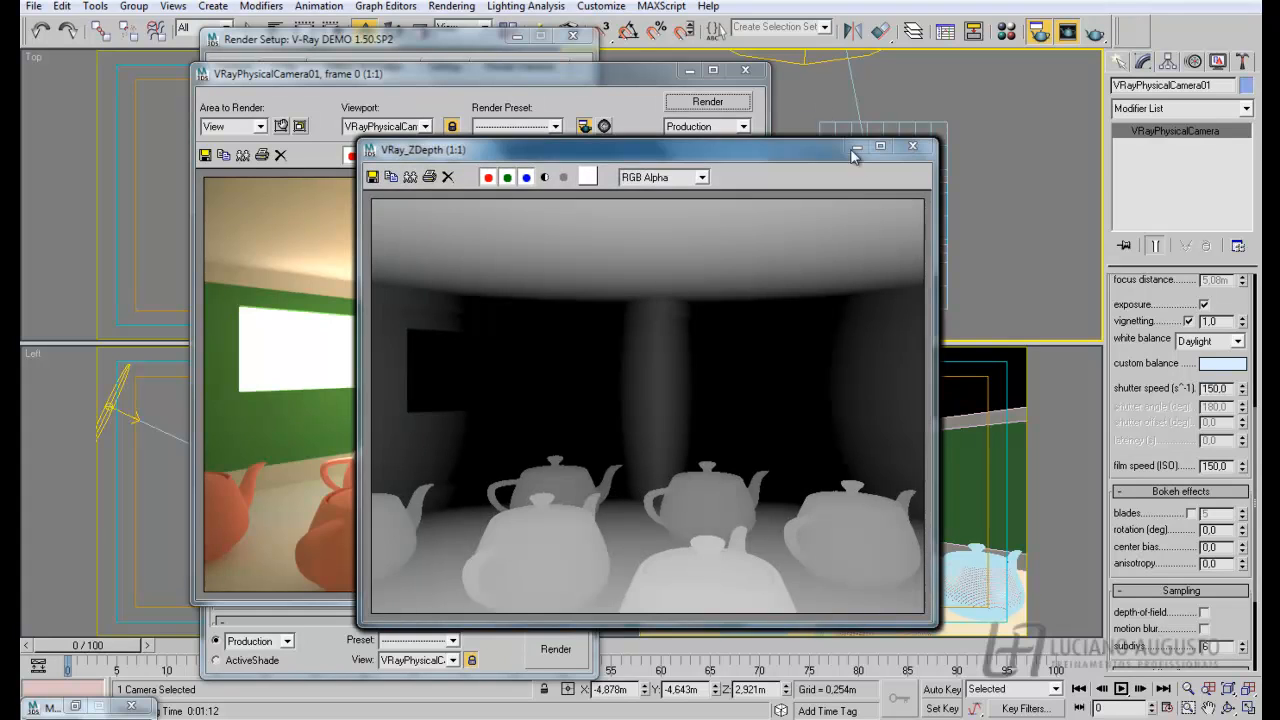
{"action": "left_click", "coordinate": [910, 148]}
{"action": "left_click", "coordinate": [910, 148]}
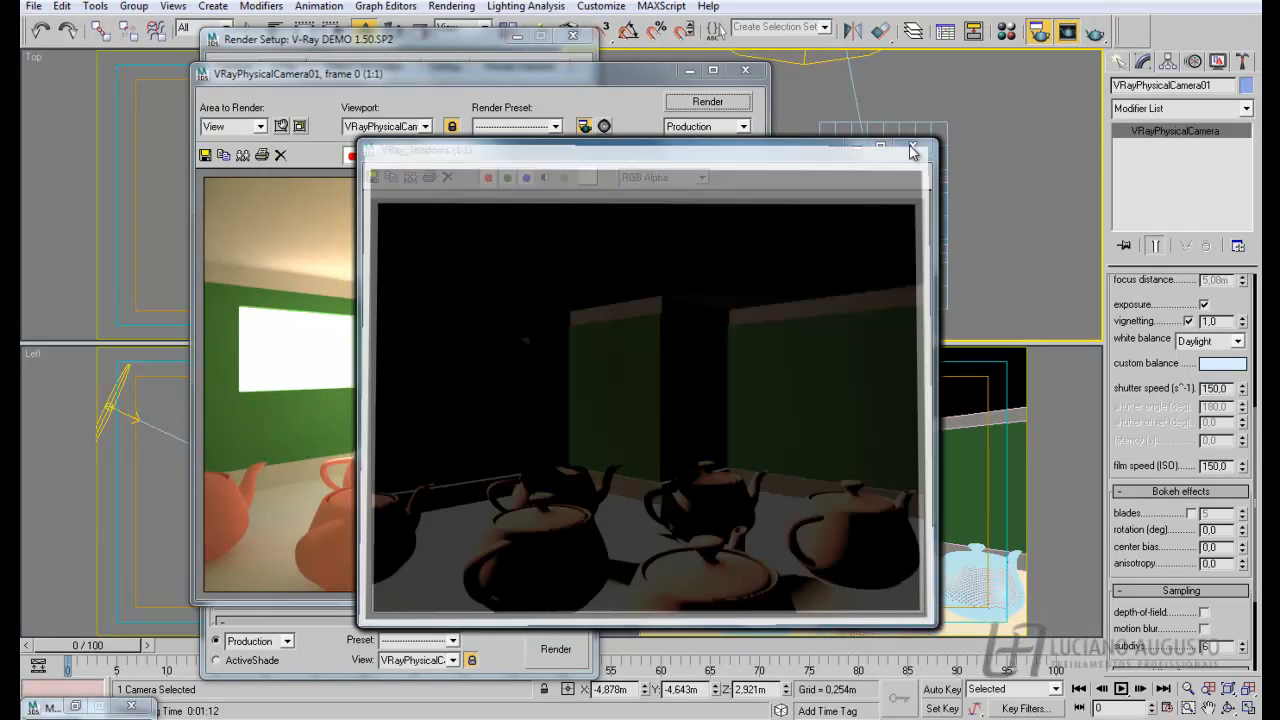
{"action": "left_click", "coordinate": [910, 148]}
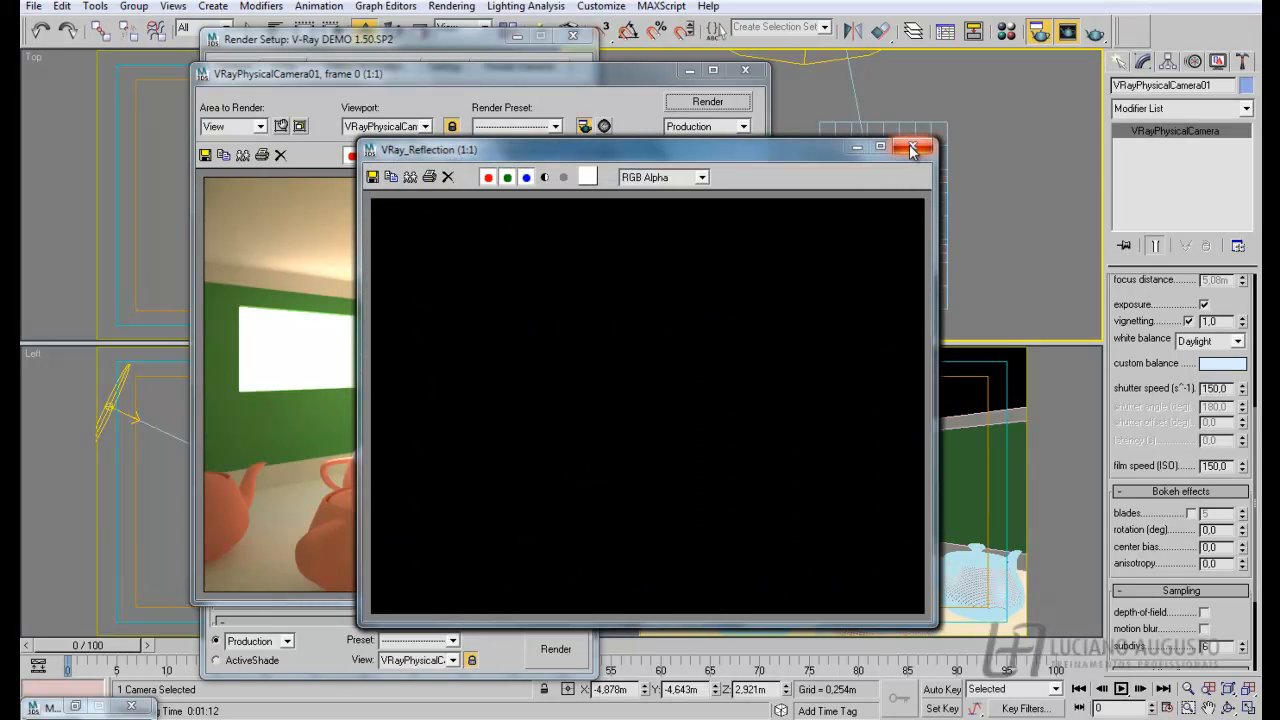
{"action": "left_click", "coordinate": [910, 148]}
{"action": "left_click", "coordinate": [910, 148]}
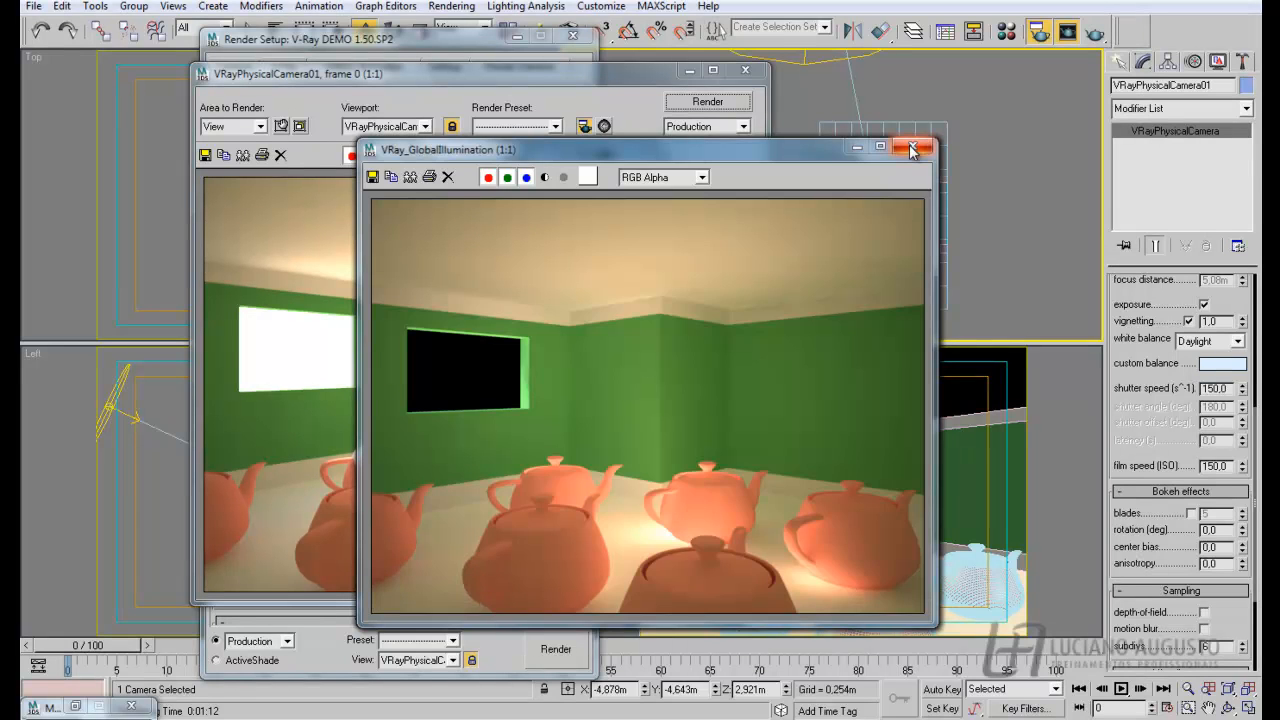
{"action": "left_click", "coordinate": [910, 148]}
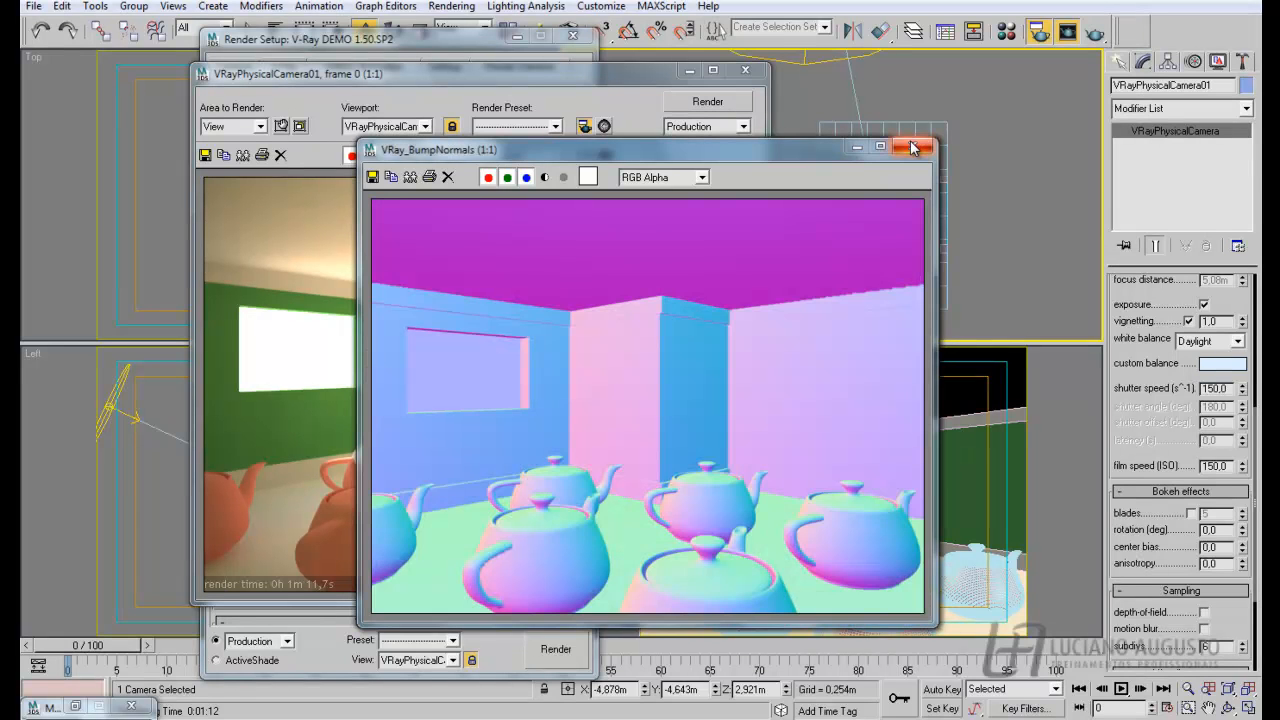
{"action": "left_click", "coordinate": [912, 148]}
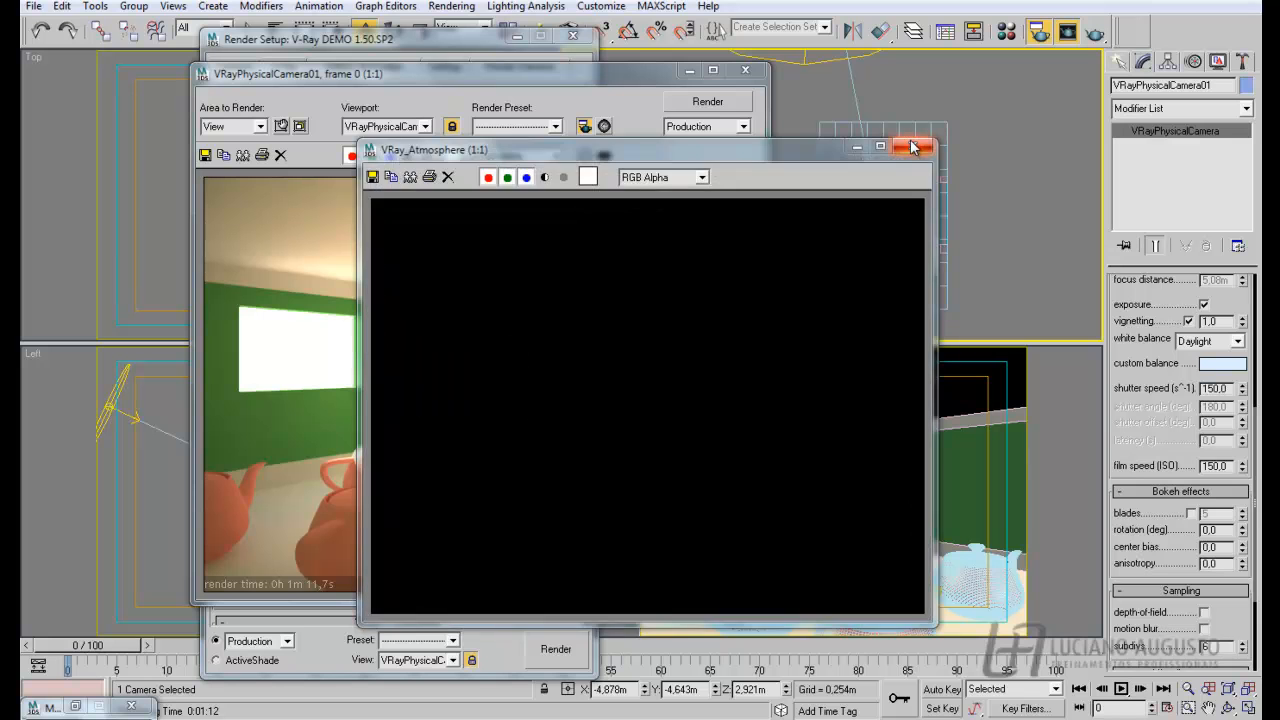
{"action": "left_click", "coordinate": [910, 147]}
- Examine the finished teapot render alongside the physical camera's basic parameters, including f-number, vertical shift, white balance, shutter speed and film speed
{"action": "left_click_drag", "start_coordinate": [608, 79], "coordinate": [636, 75]}
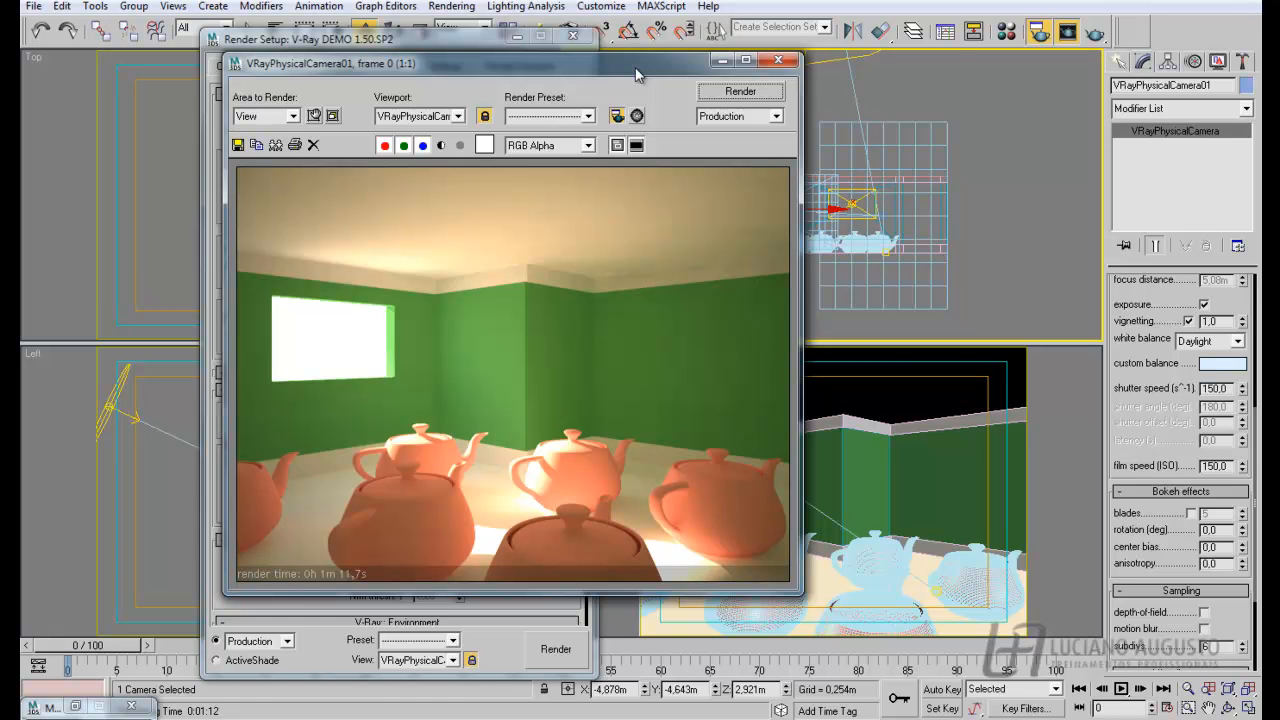
{"action": "left_click_drag", "start_coordinate": [640, 65], "coordinate": [790, 64]}
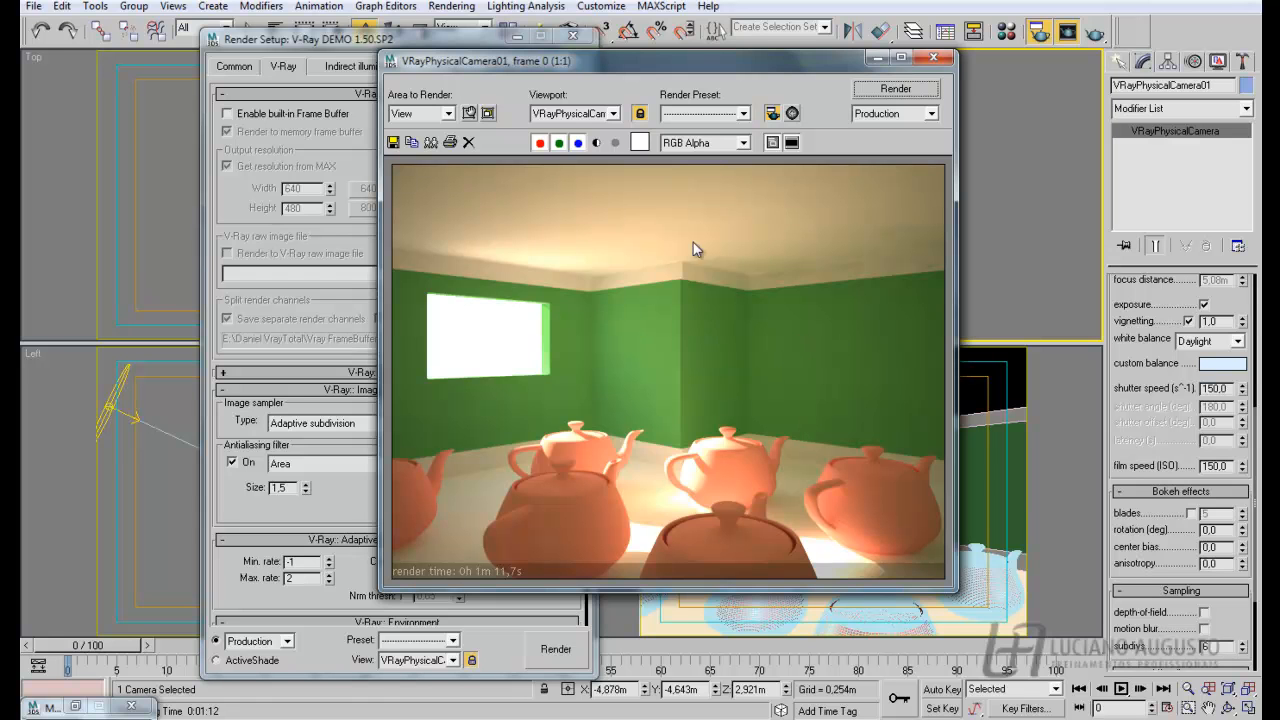
{"action": "left_click_drag", "start_coordinate": [706, 62], "coordinate": [436, 39]}
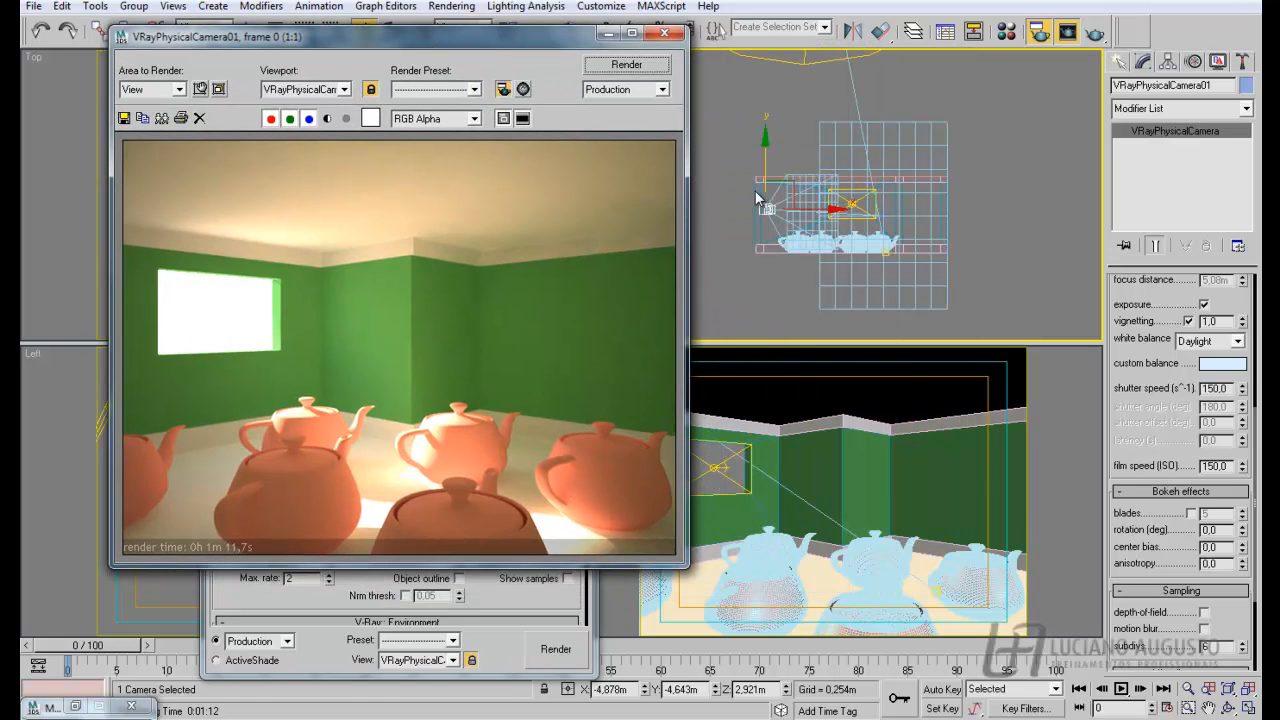
{"action": "left_click_drag", "start_coordinate": [1229, 315], "coordinate": [1228, 585]}
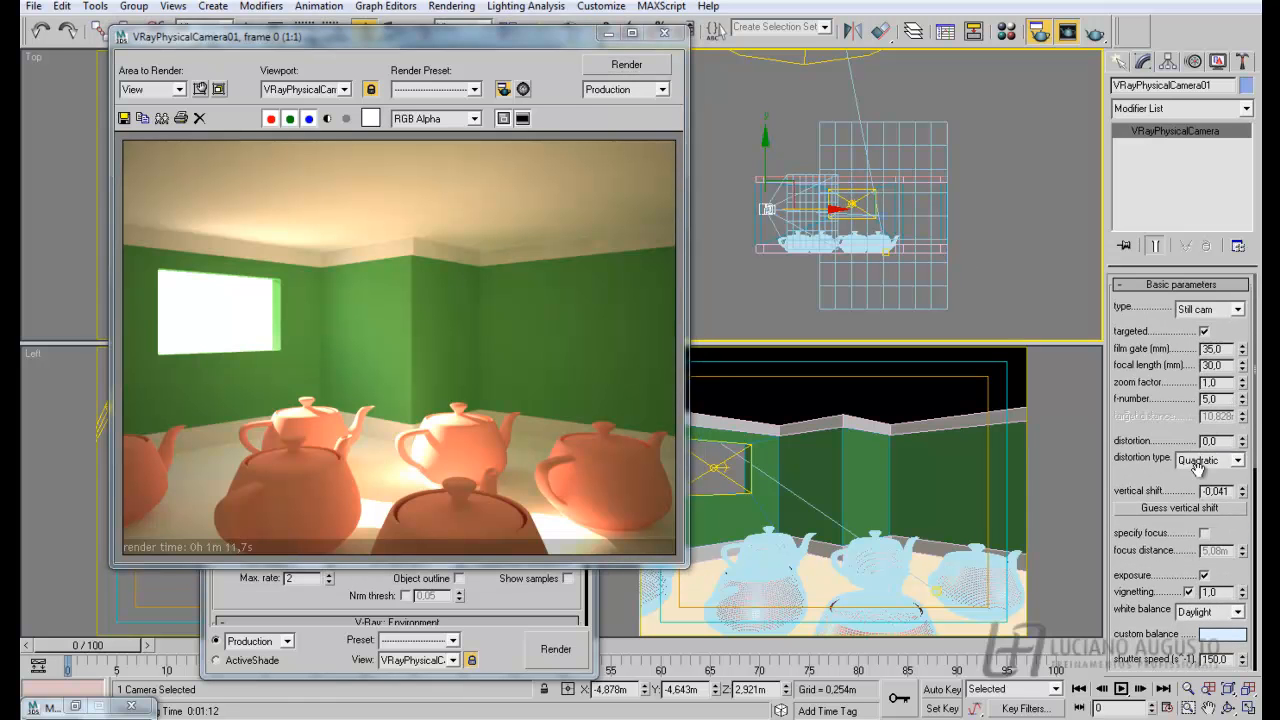
{"action": "left_click_drag", "start_coordinate": [1226, 525], "coordinate": [1201, 201]}
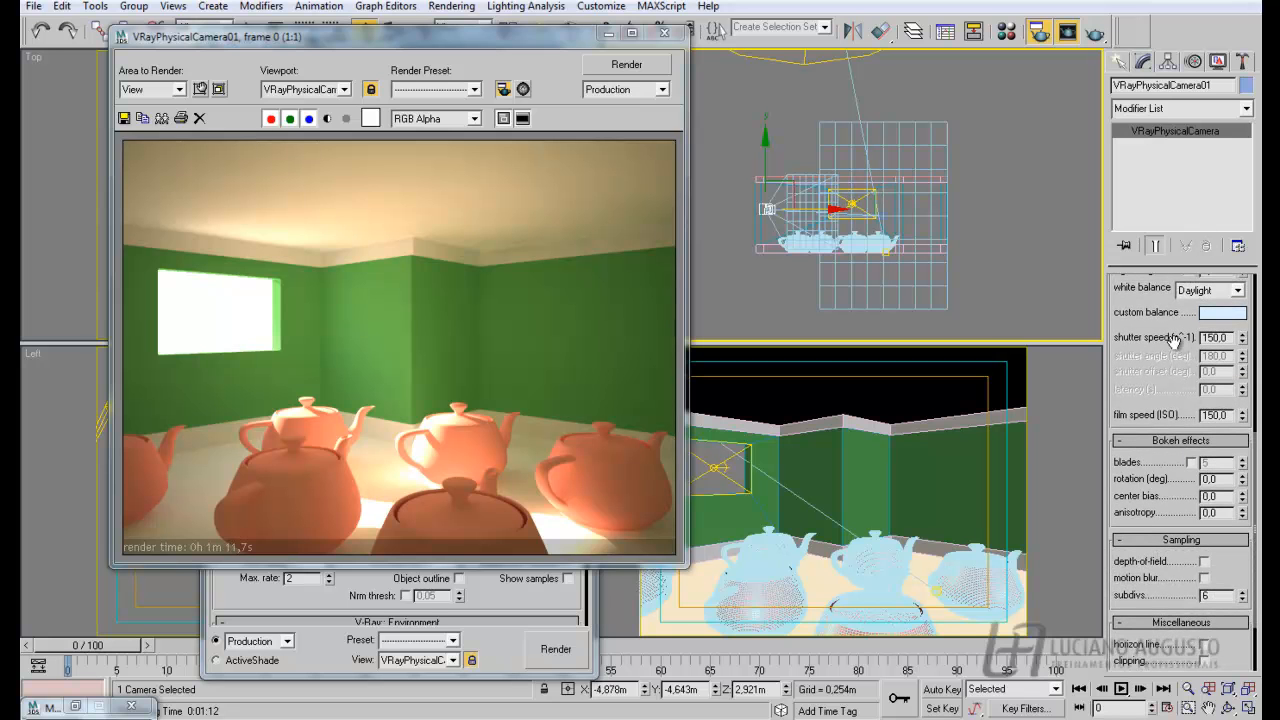
{"action": "left_click_drag", "start_coordinate": [504, 42], "coordinate": [688, 76]}
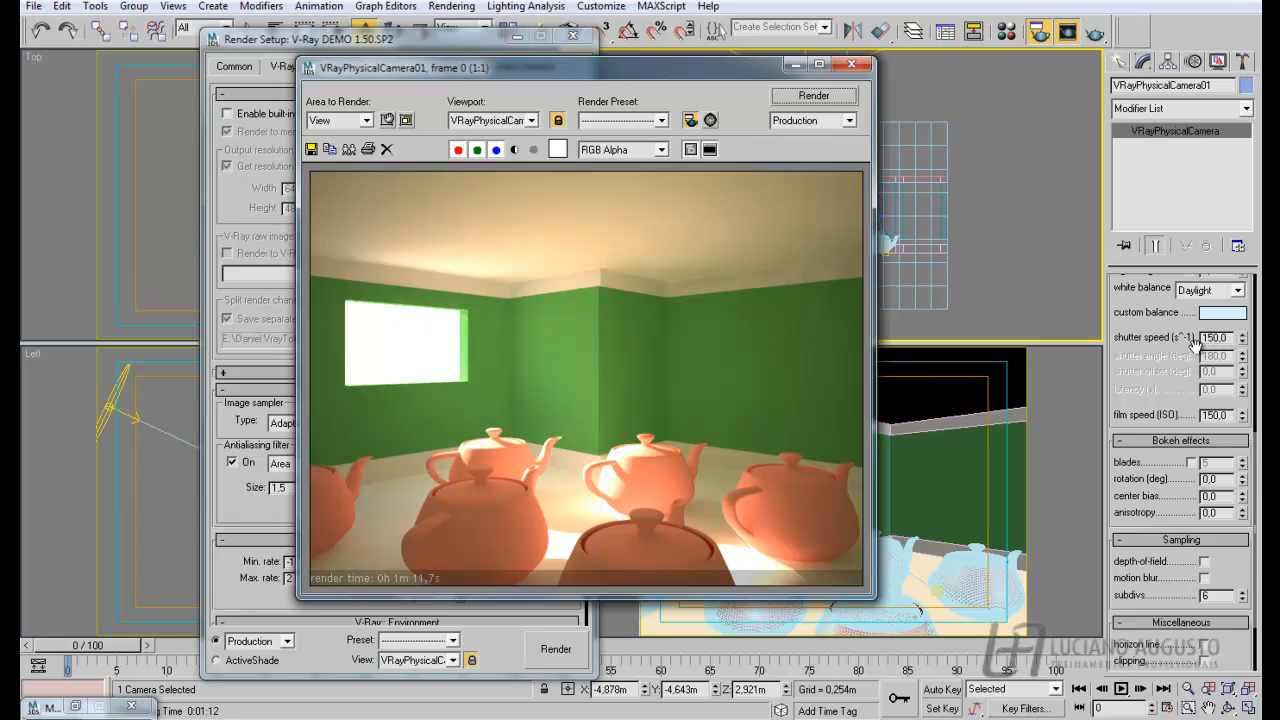
{"action": "left_click_drag", "start_coordinate": [1181, 357], "coordinate": [1148, 395]}
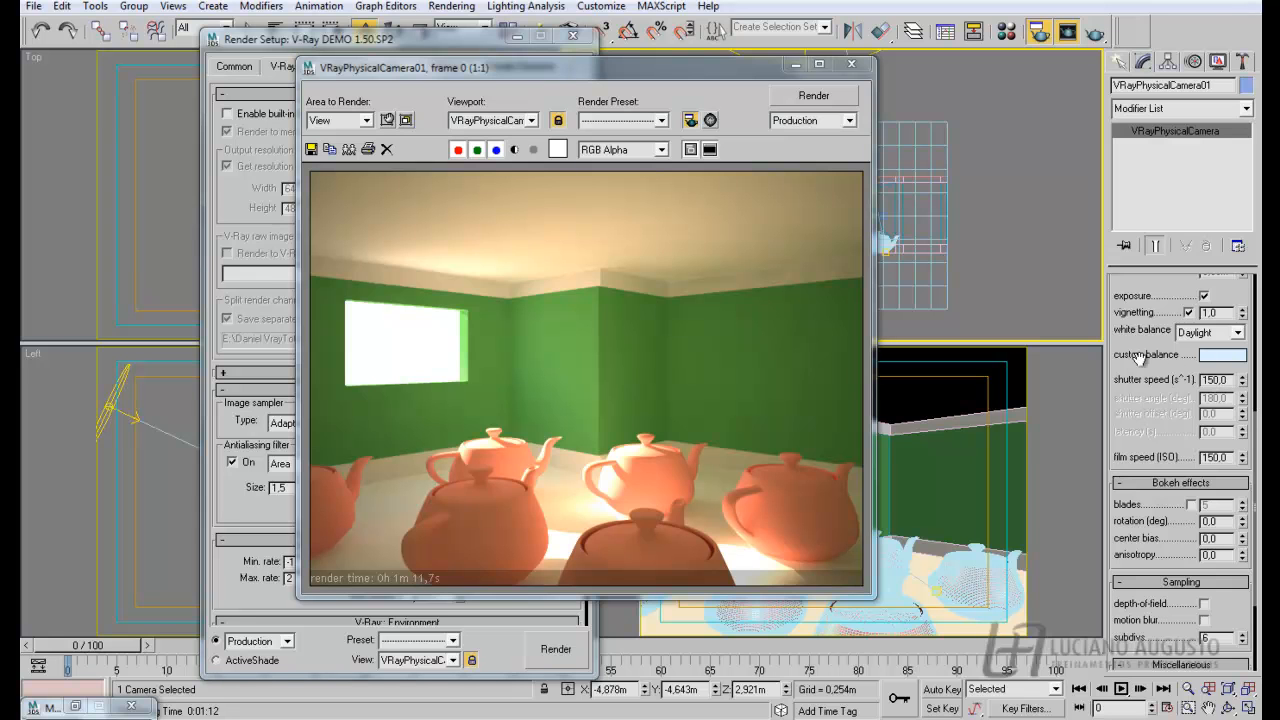
{"action": "scroll", "coordinate": [1150, 360], "scroll_direction": "up", "scroll_amount": 3}
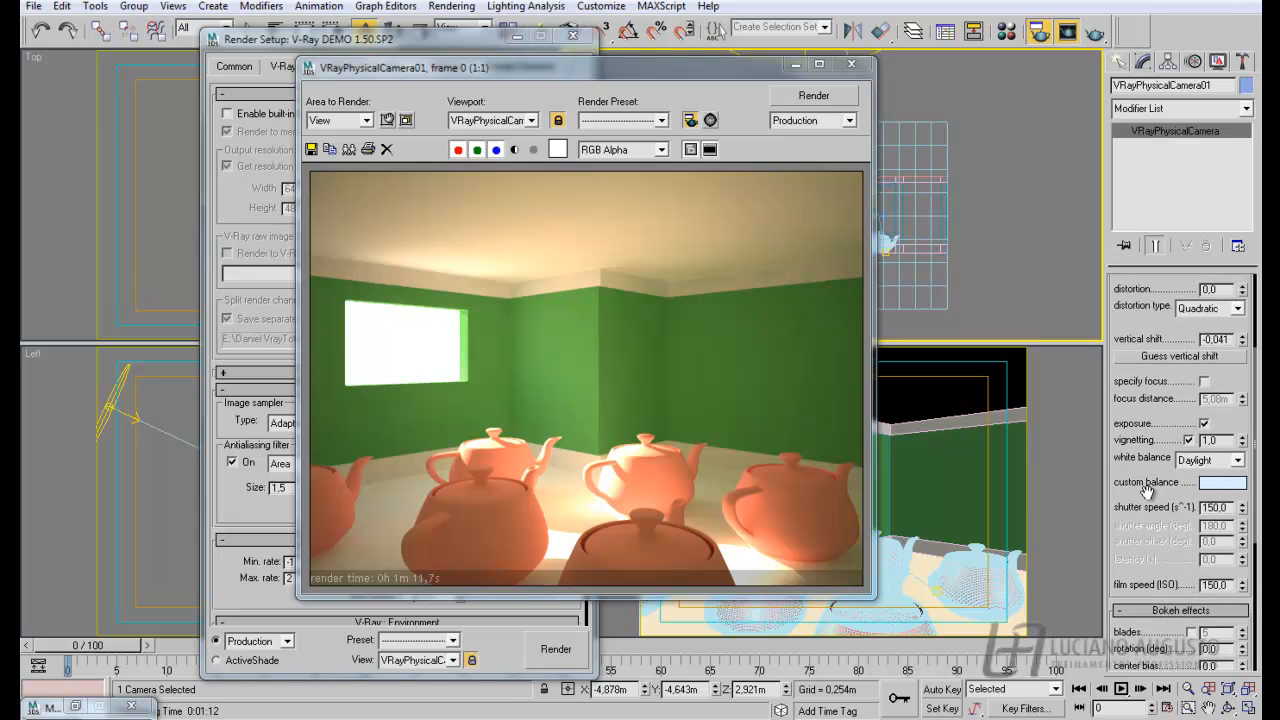
{"action": "scroll", "coordinate": [1180, 390], "scroll_direction": "up", "scroll_amount": 2}
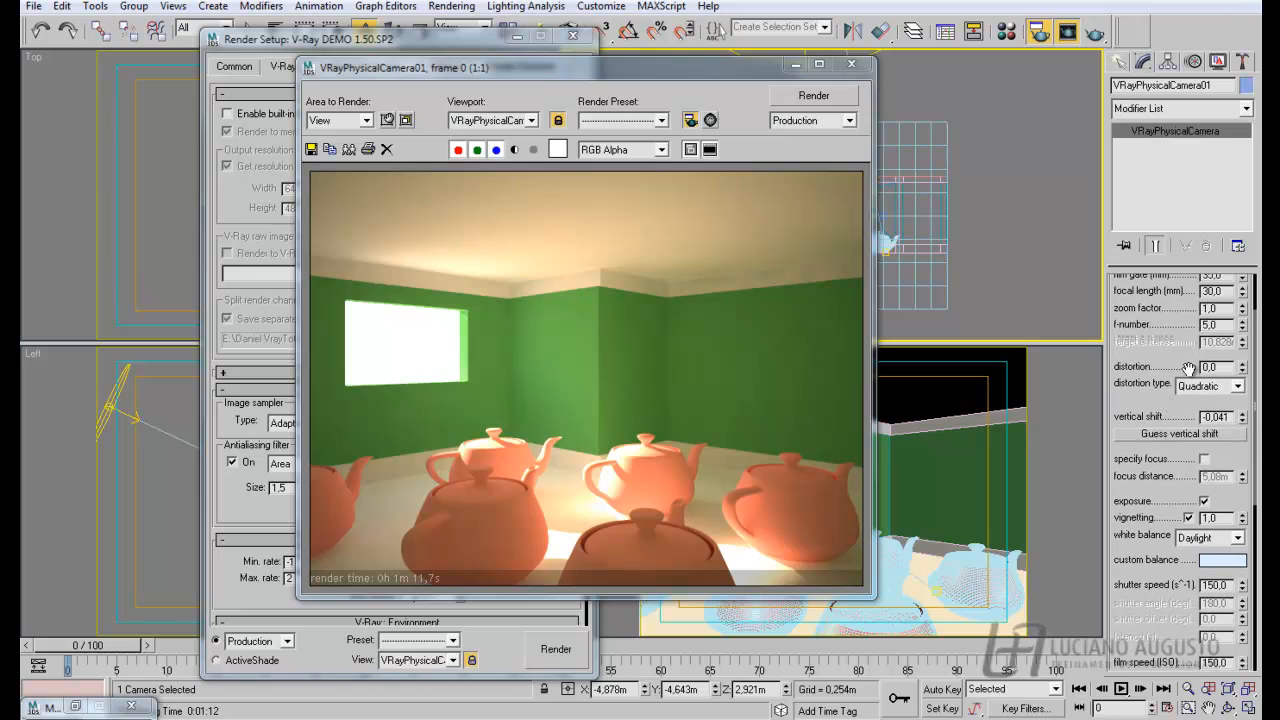